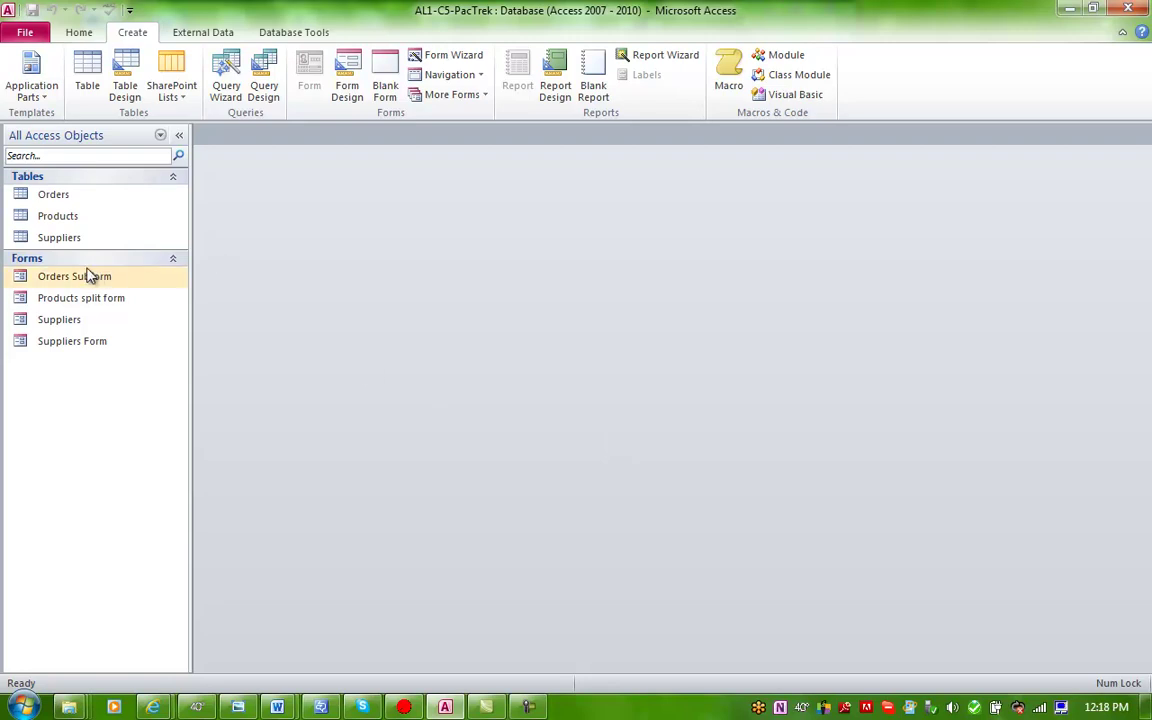
Step: Select the Suppliers table in the Navigation Pane as the new report's data source
left_click(60, 244)
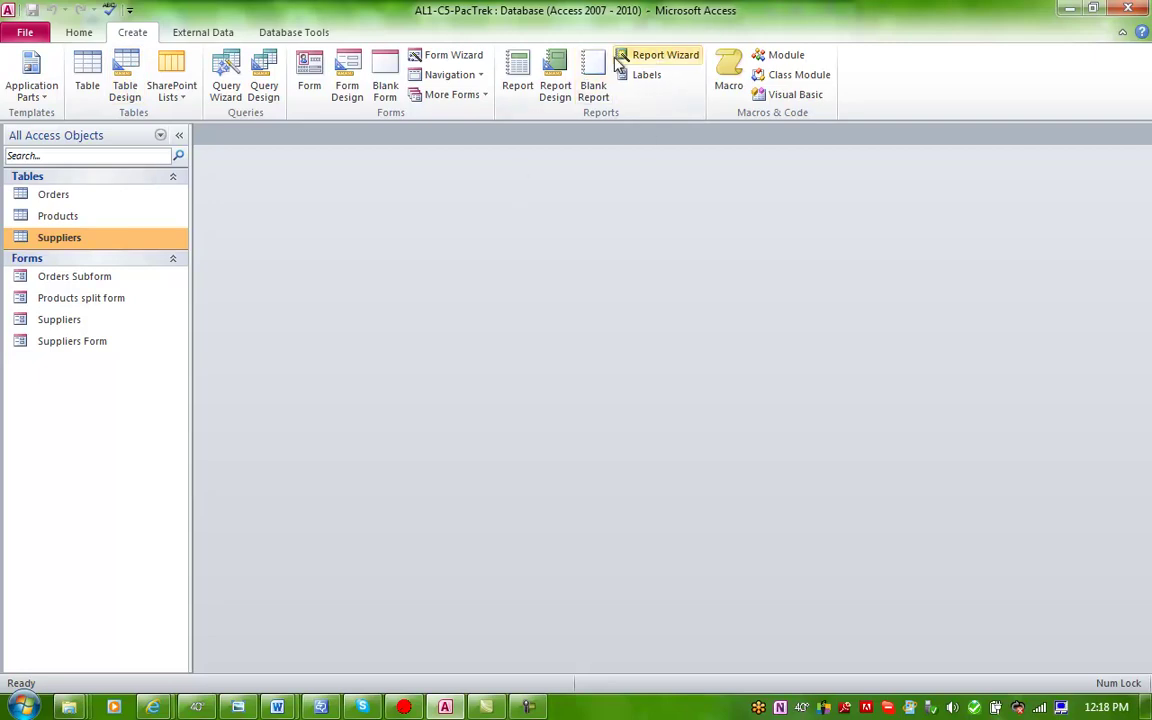
Step: Generate a basic report from the Suppliers table and switch it to Design View
left_click(519, 76)
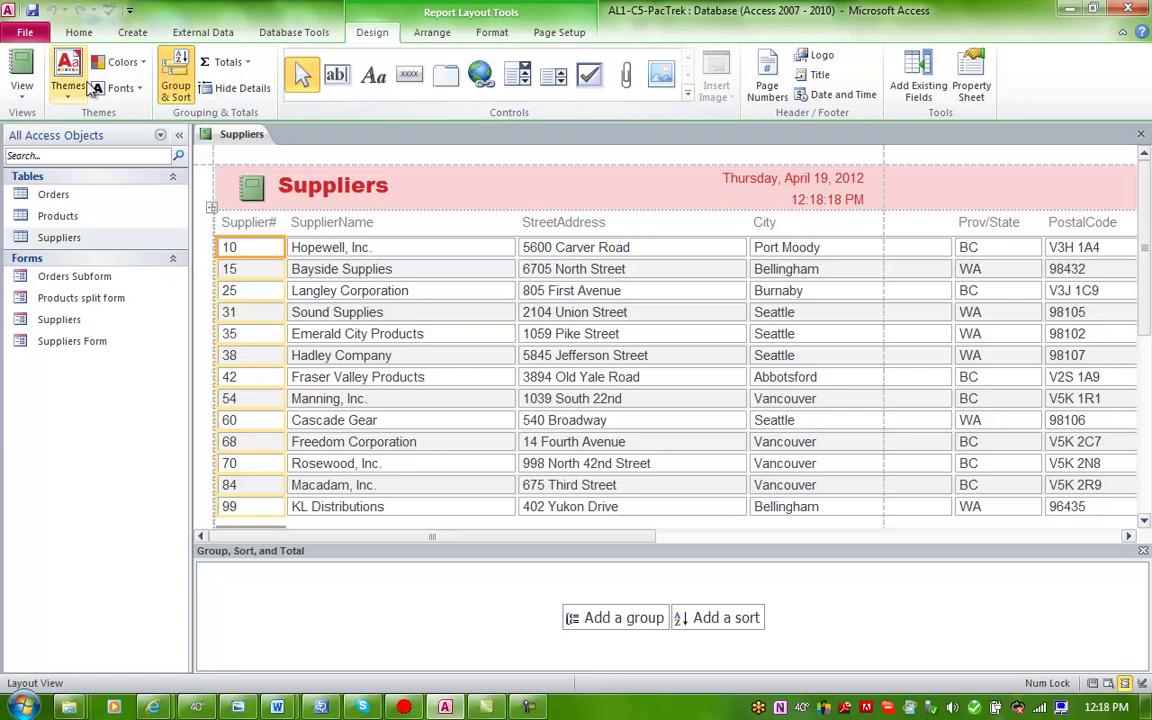
left_click(20, 90)
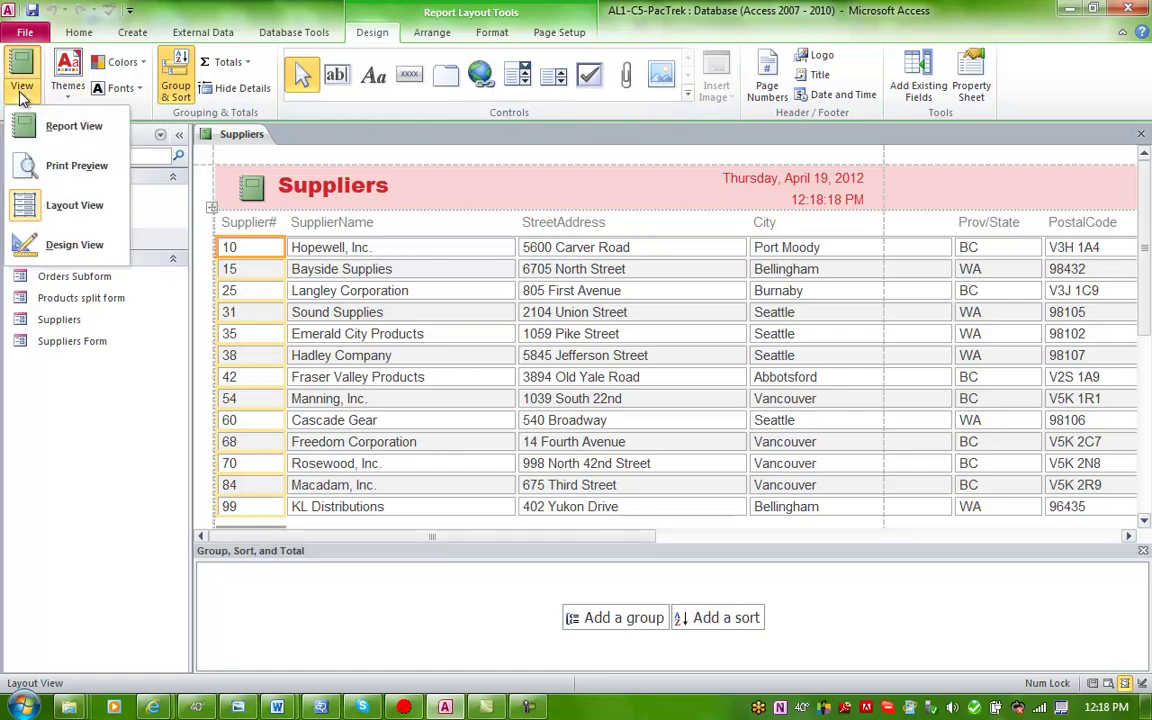
left_click(70, 245)
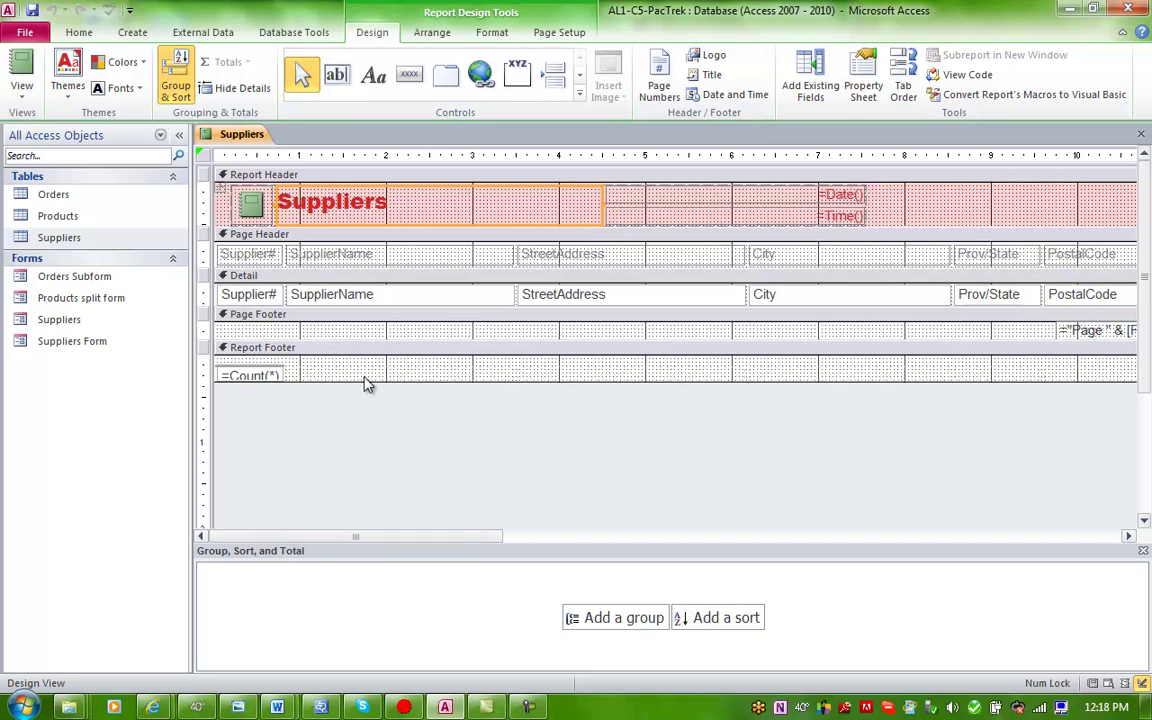
Step: Enlarge the Report Footer and add a label reading 'Created by' plus the author's name
left_click_drag(363, 381, 369, 455)
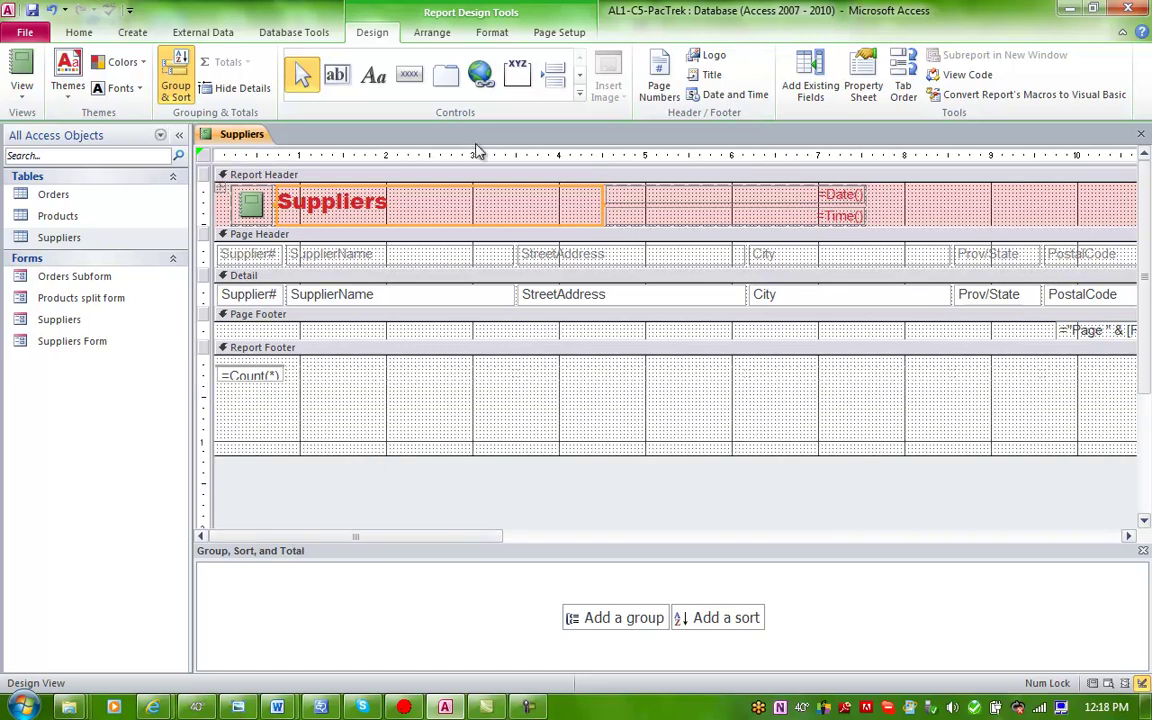
left_click(374, 83)
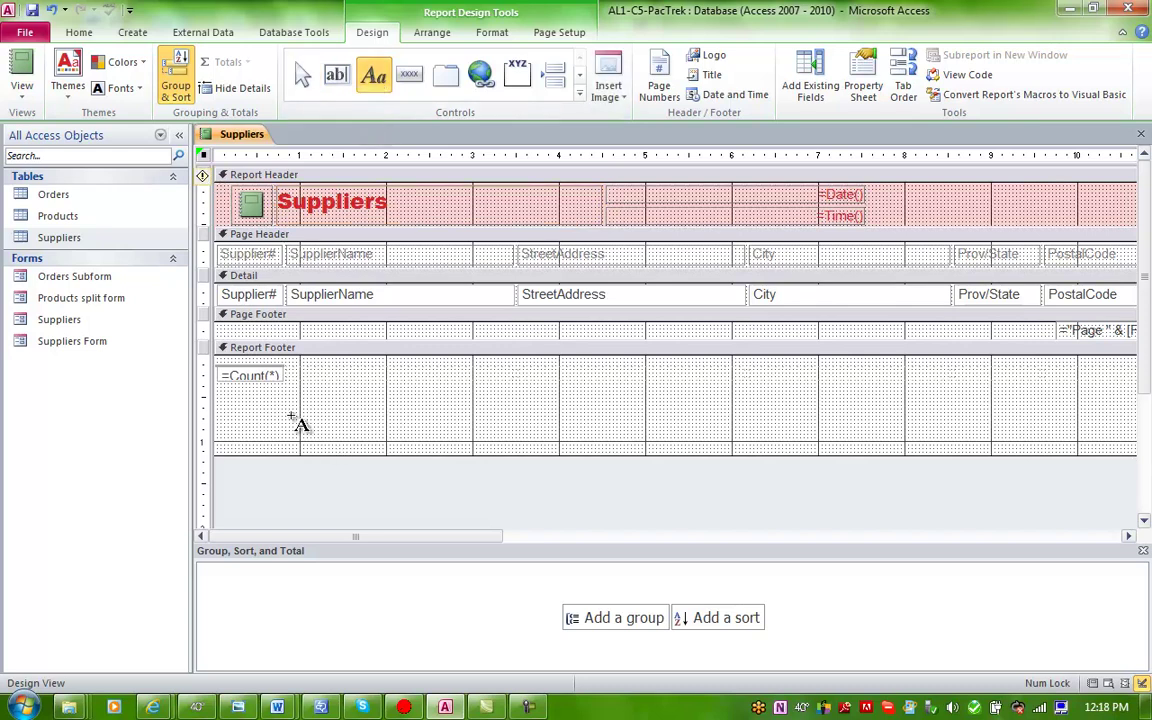
left_click_drag(298, 401, 502, 452)
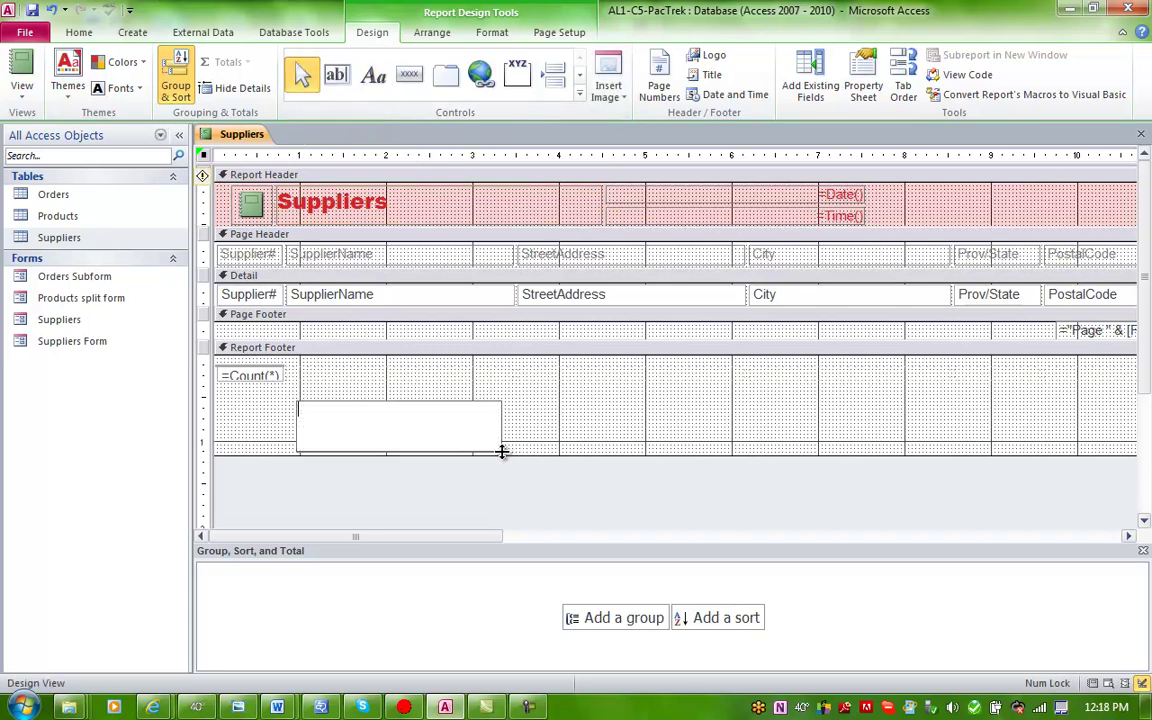
type("Created by Deb Giblin")
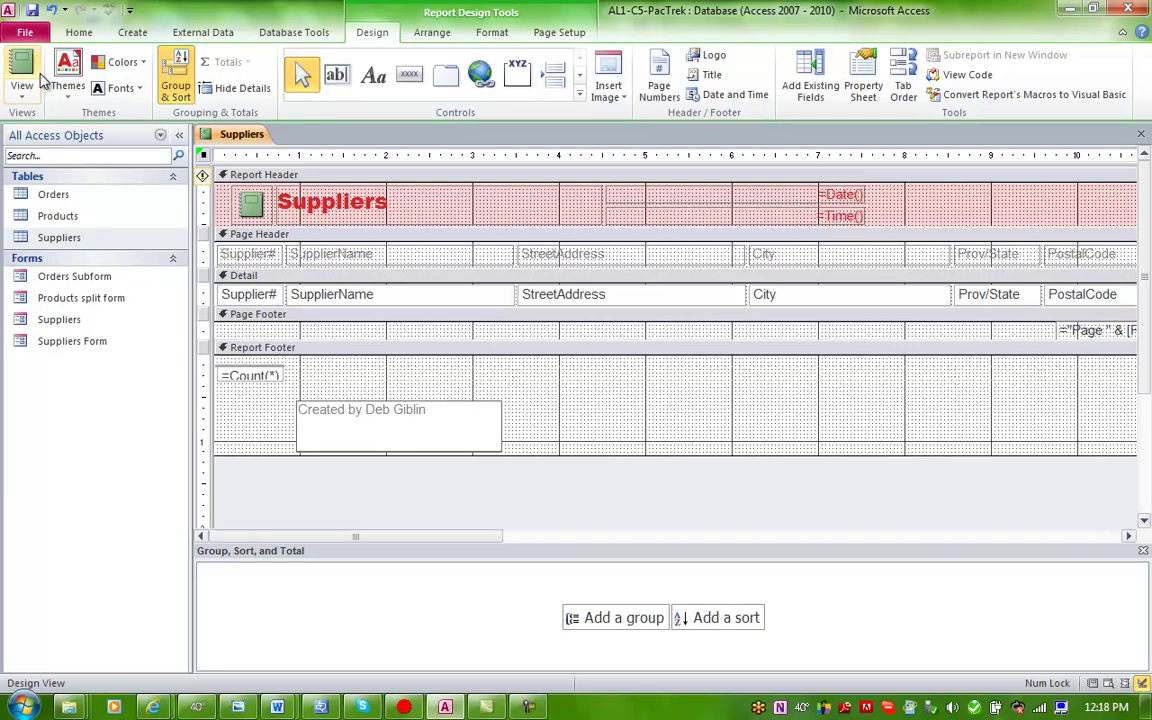
Step: Try one built-in theme, then apply a different, muted theme to the Suppliers report
left_click(69, 88)
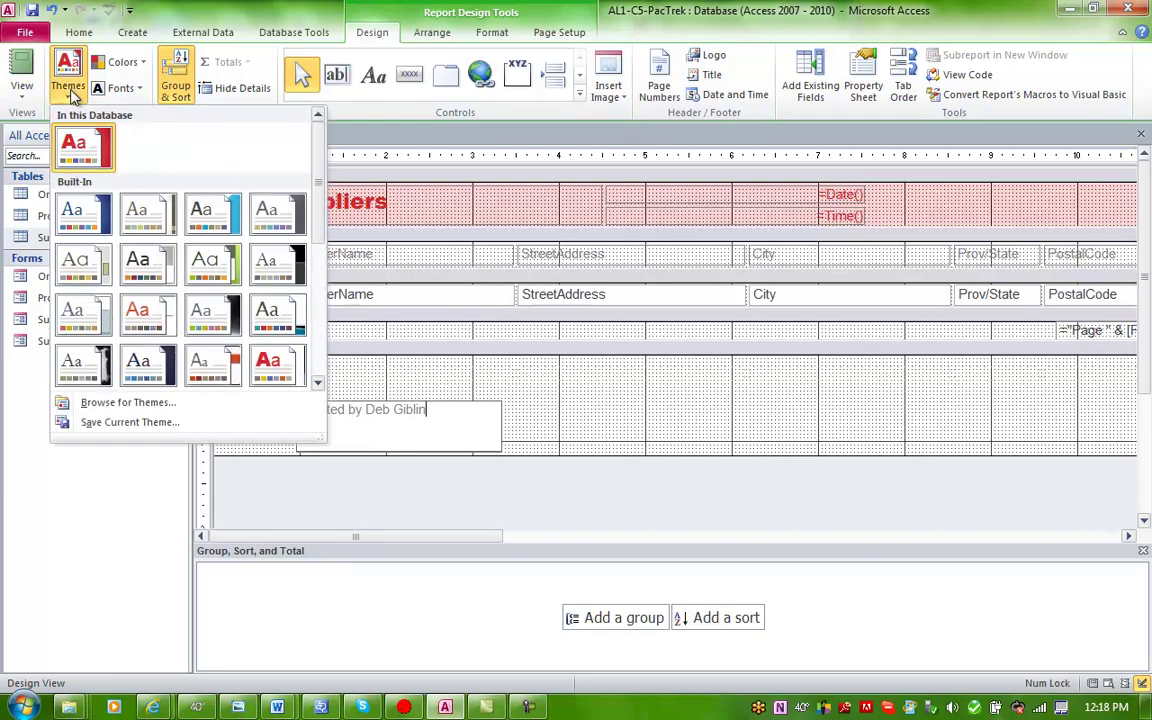
left_click(218, 226)
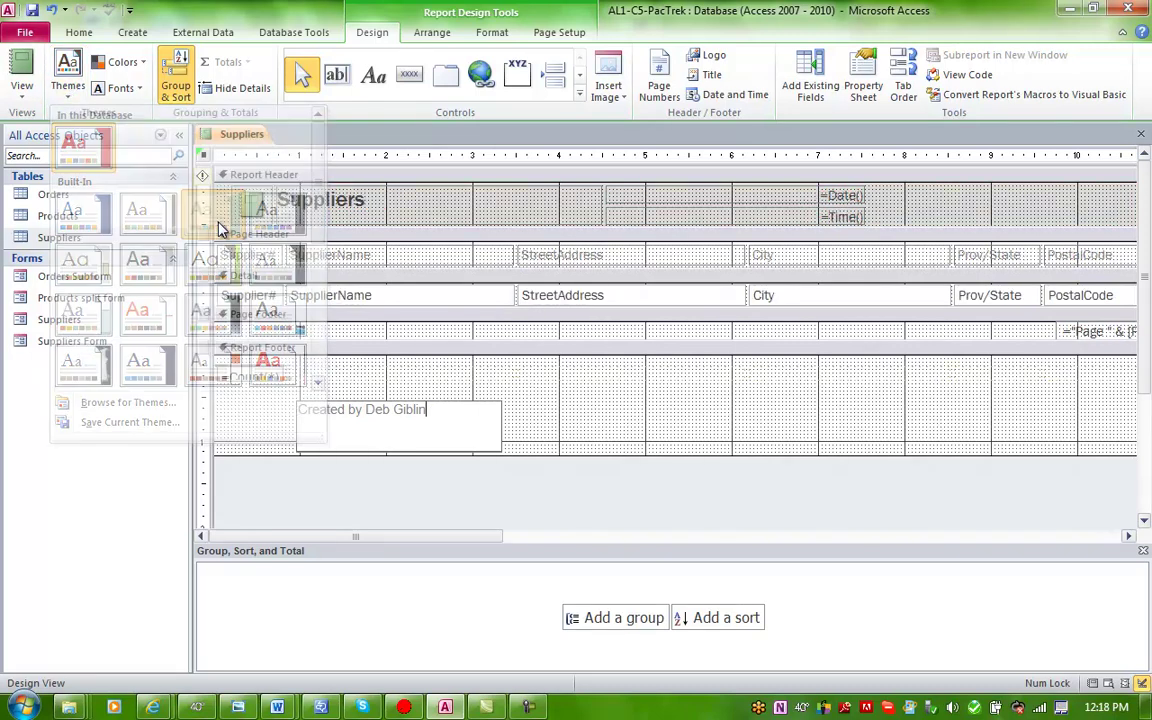
left_click(70, 85)
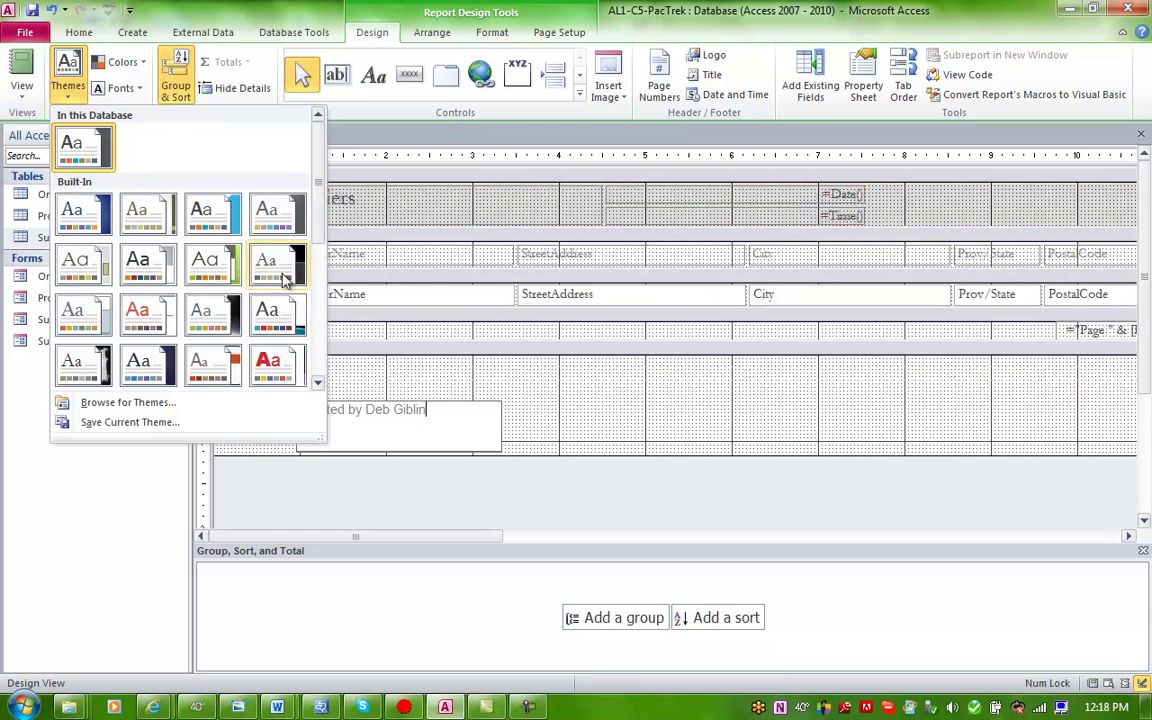
left_click(203, 282)
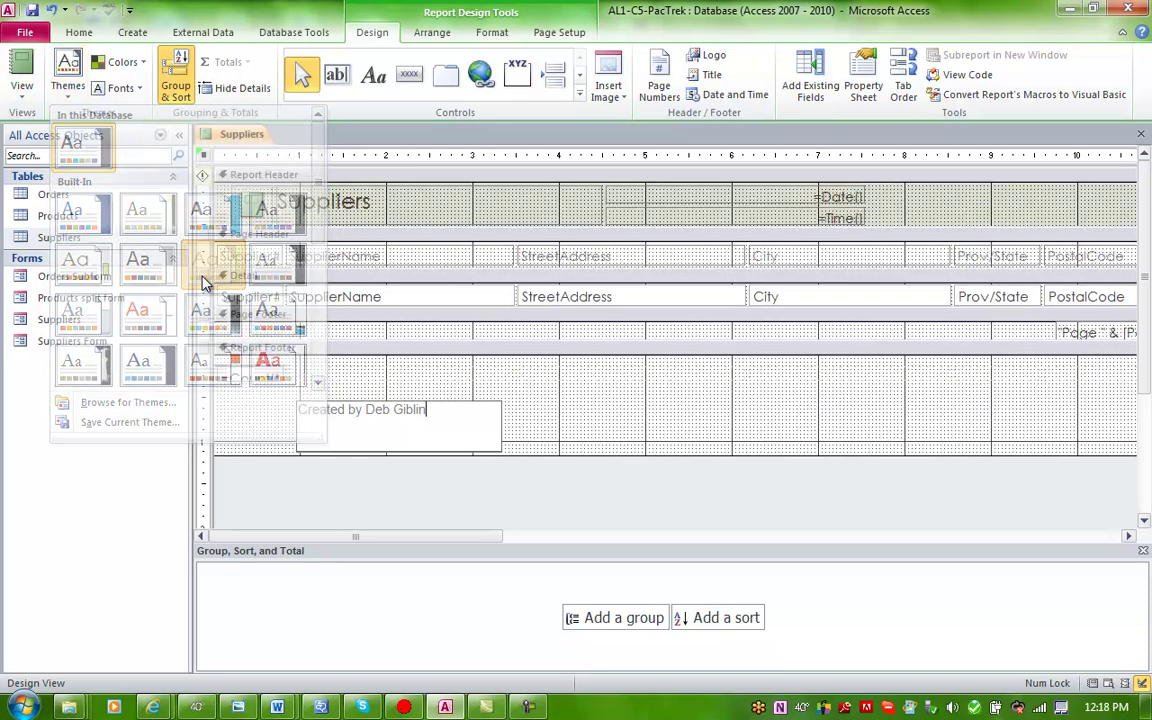
Step: Preview the Suppliers report in Report View, listing all 13 suppliers with the footer credit
left_click(21, 90)
left_click(28, 130)
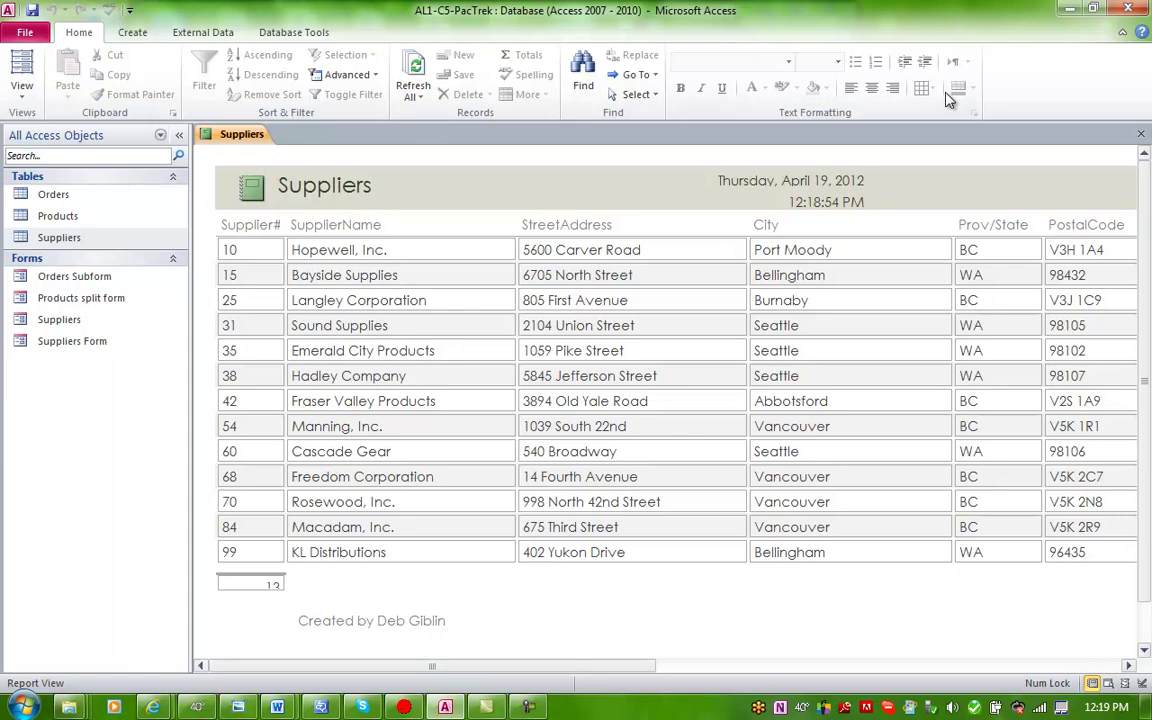
Step: Close the report and save it under the name 'Suppliers Report'
left_click(1140, 134)
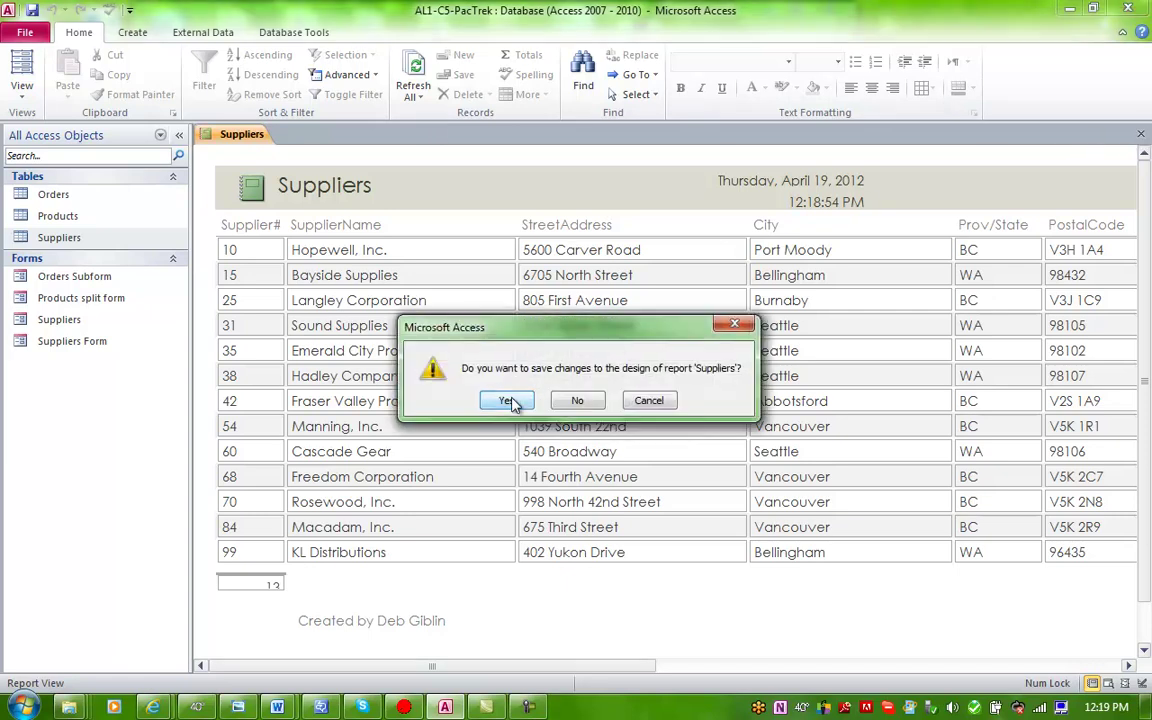
left_click(510, 400)
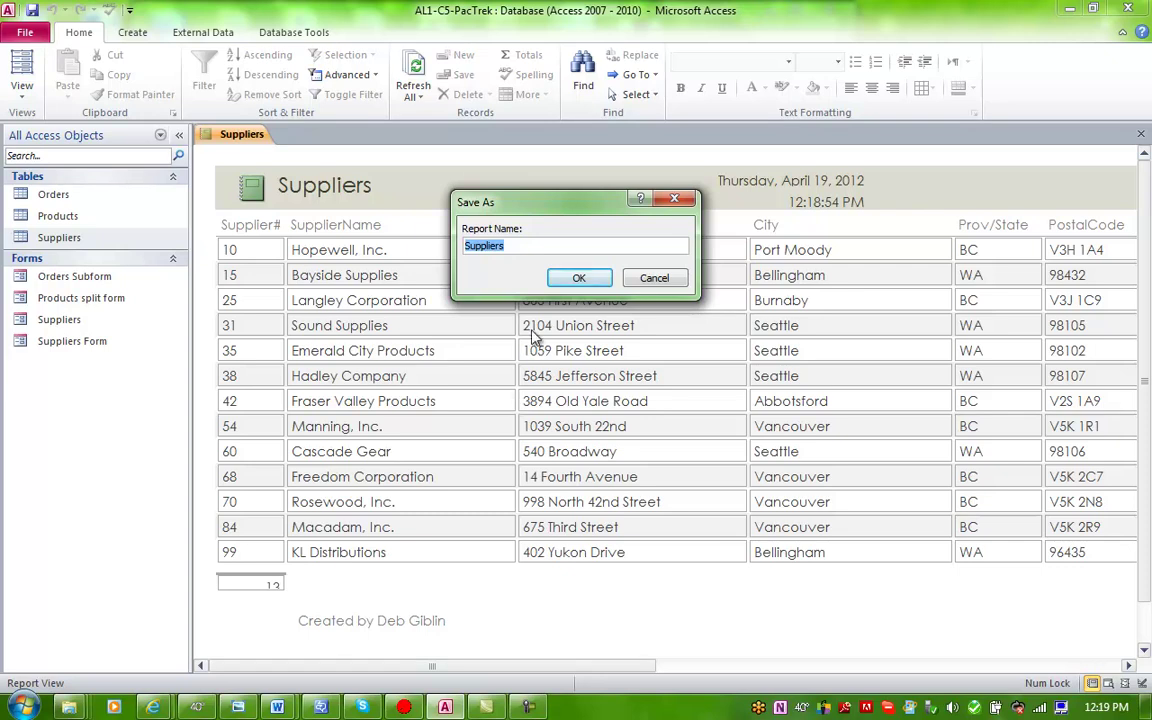
left_click(548, 245)
type("Report")
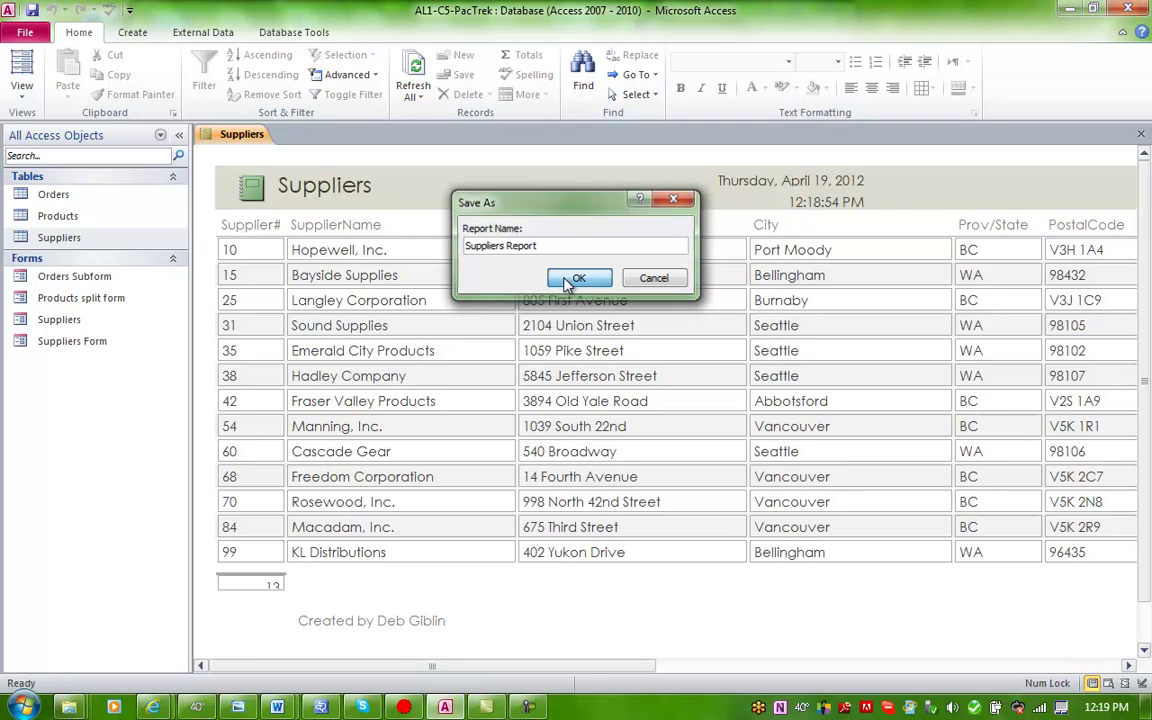
left_click(585, 277)
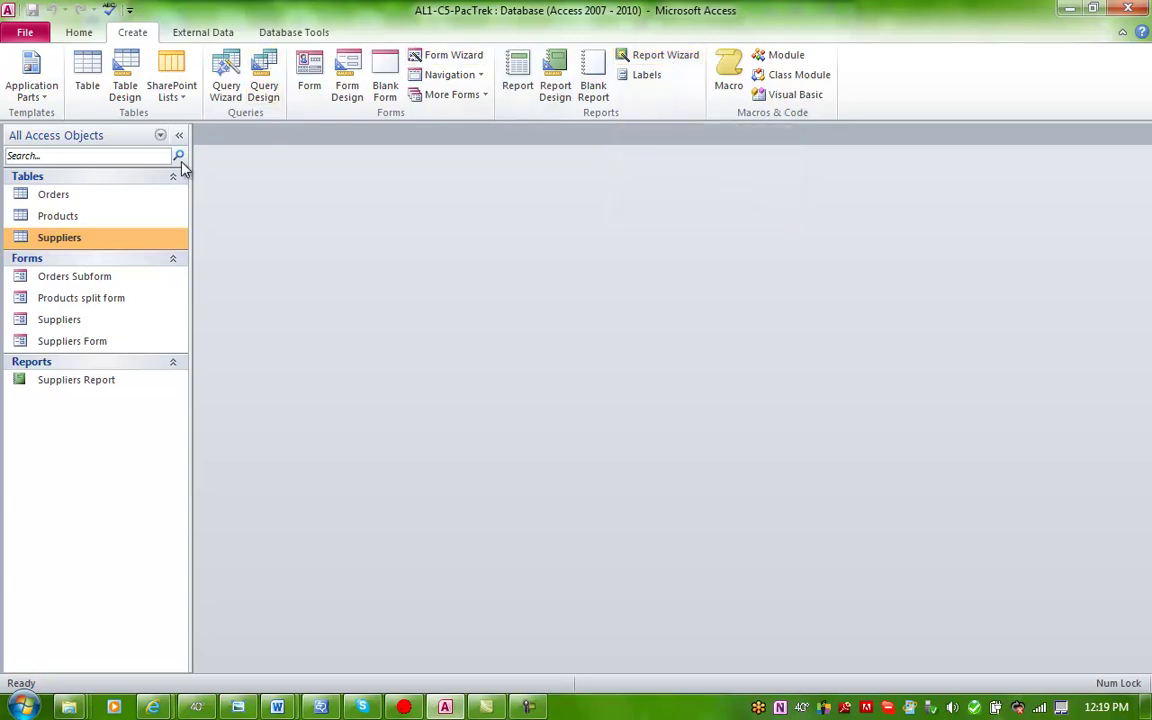
left_click(745, 65)
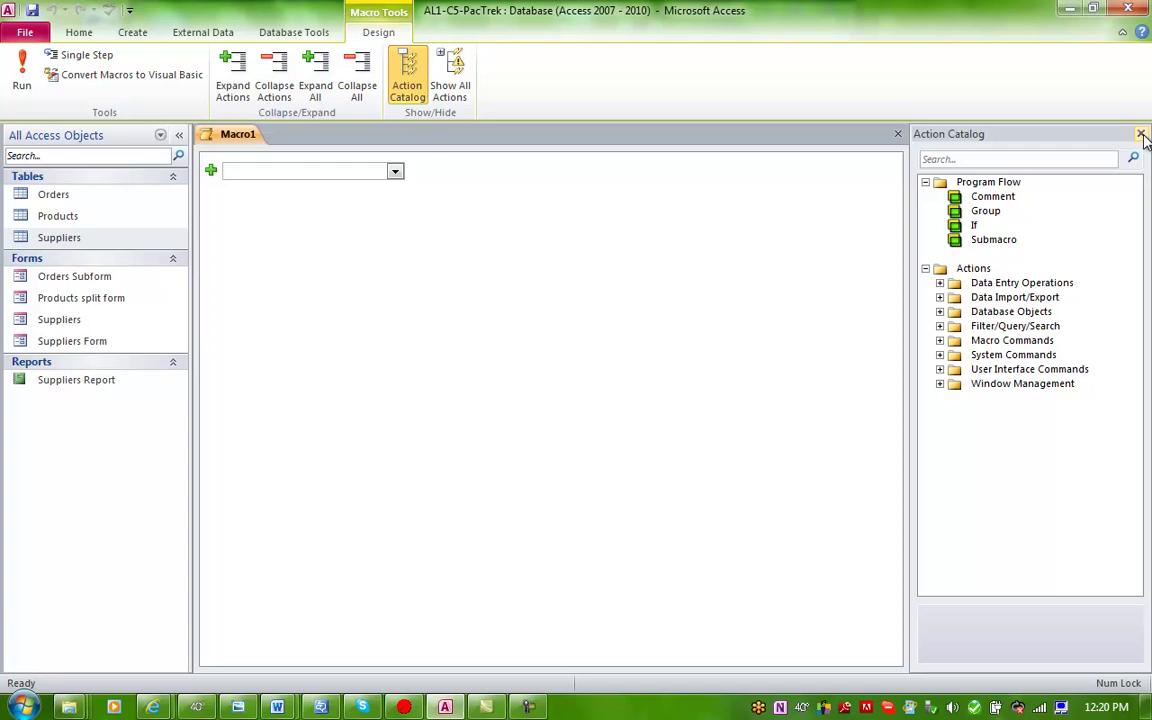
left_click(1140, 133)
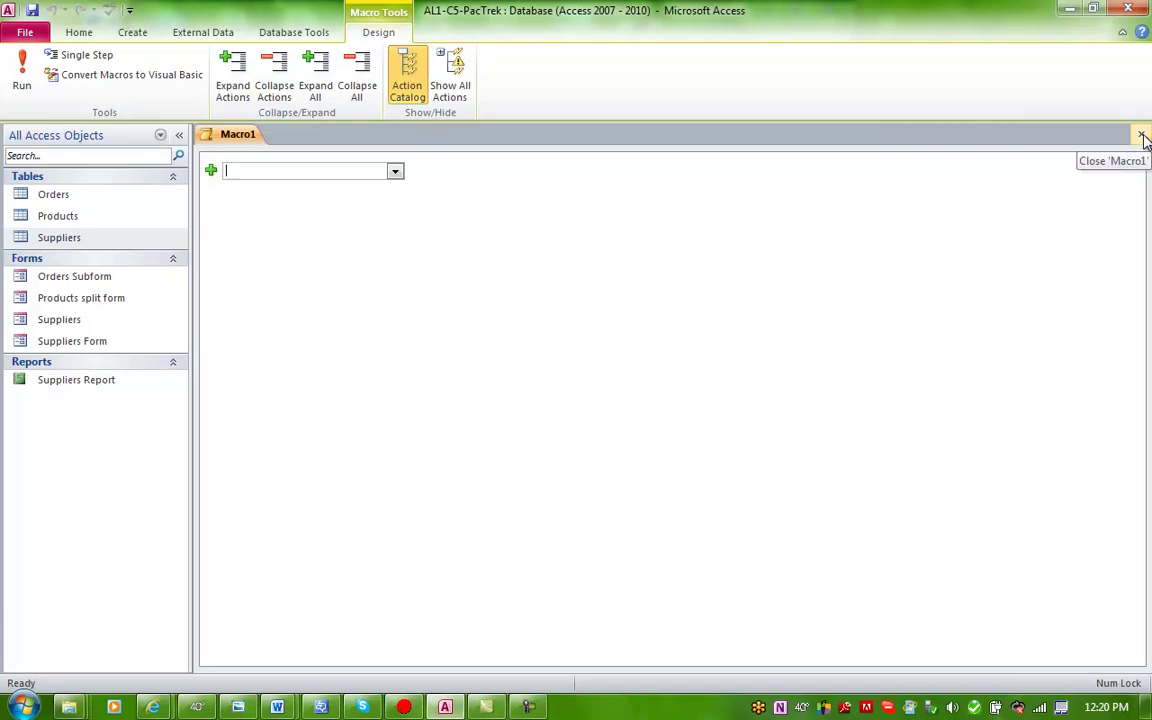
left_click(138, 36)
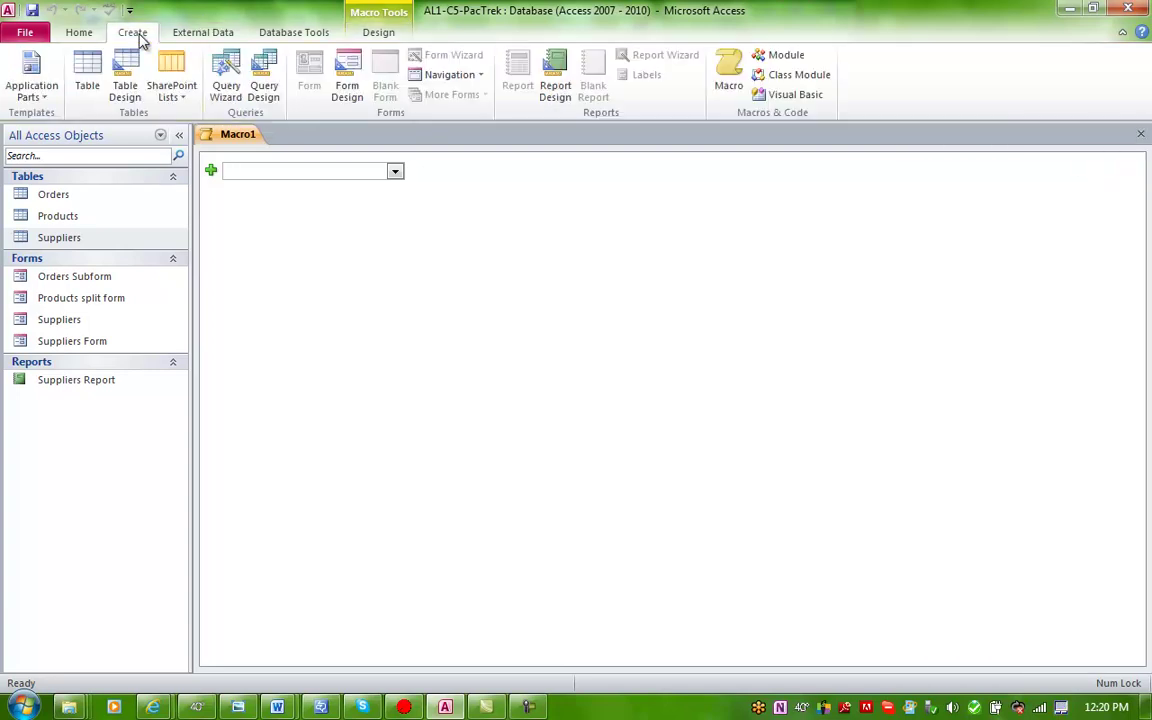
left_click(1140, 134)
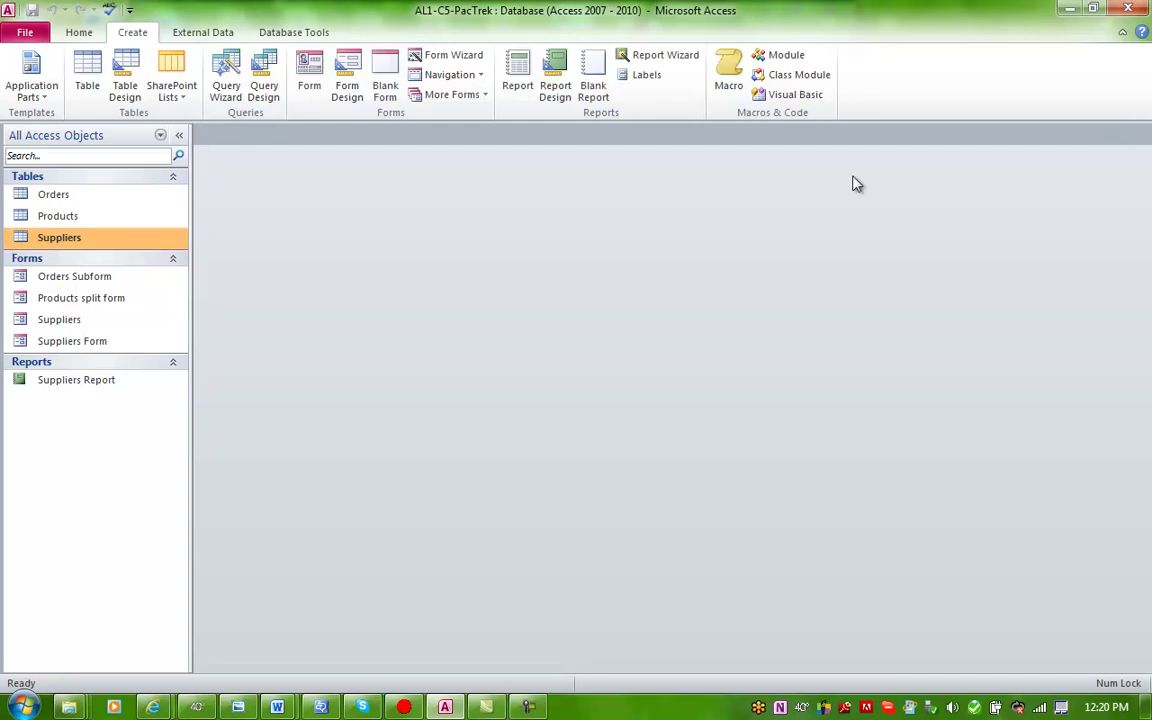
Step: Run the Report Wizard on Products with all fields, grouped by Supplier#, default sorting and layout
left_click(99, 218)
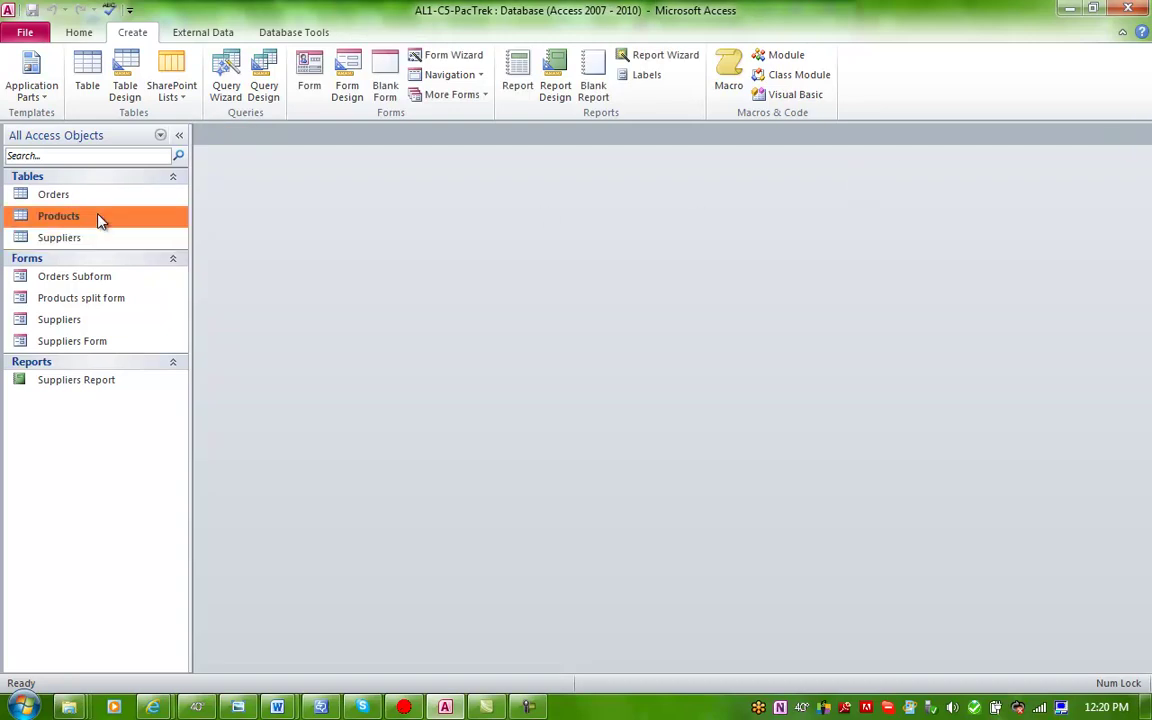
left_click(658, 55)
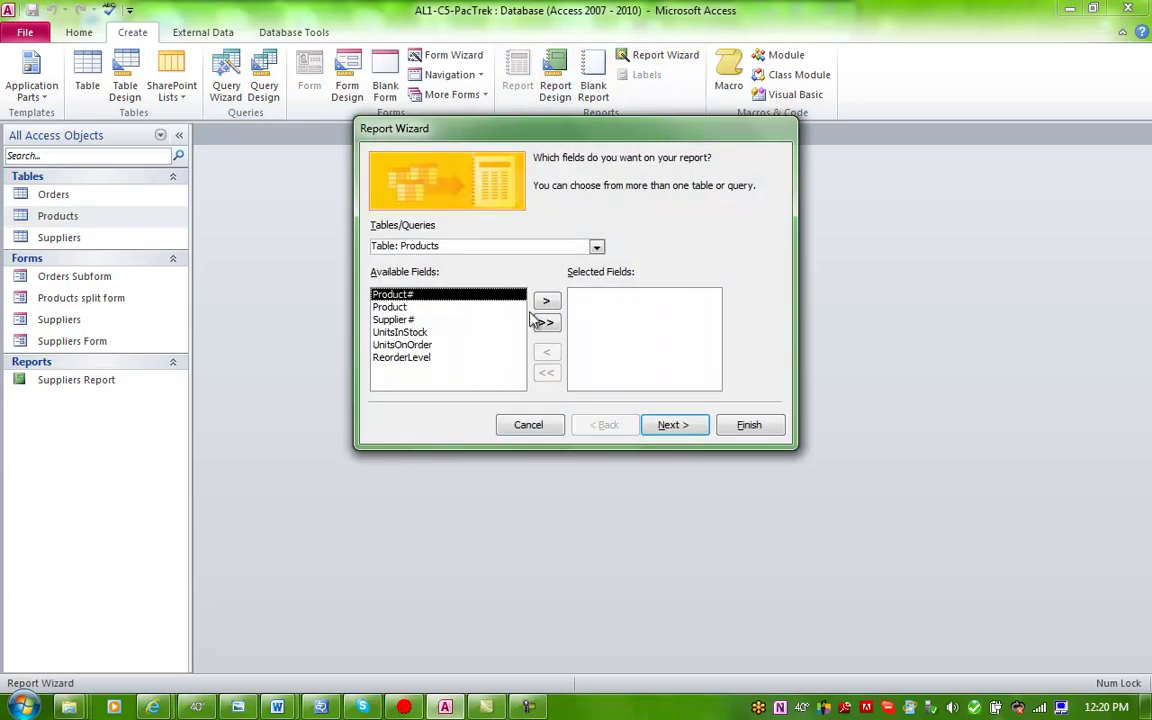
left_click(544, 325)
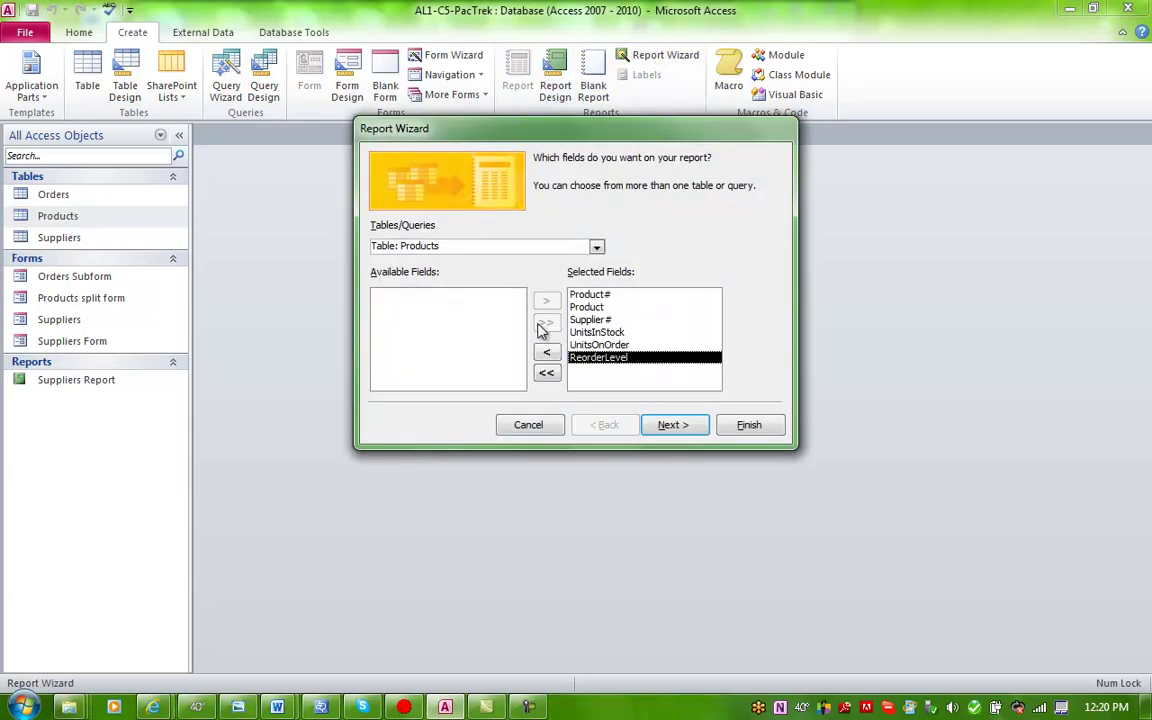
left_click(673, 425)
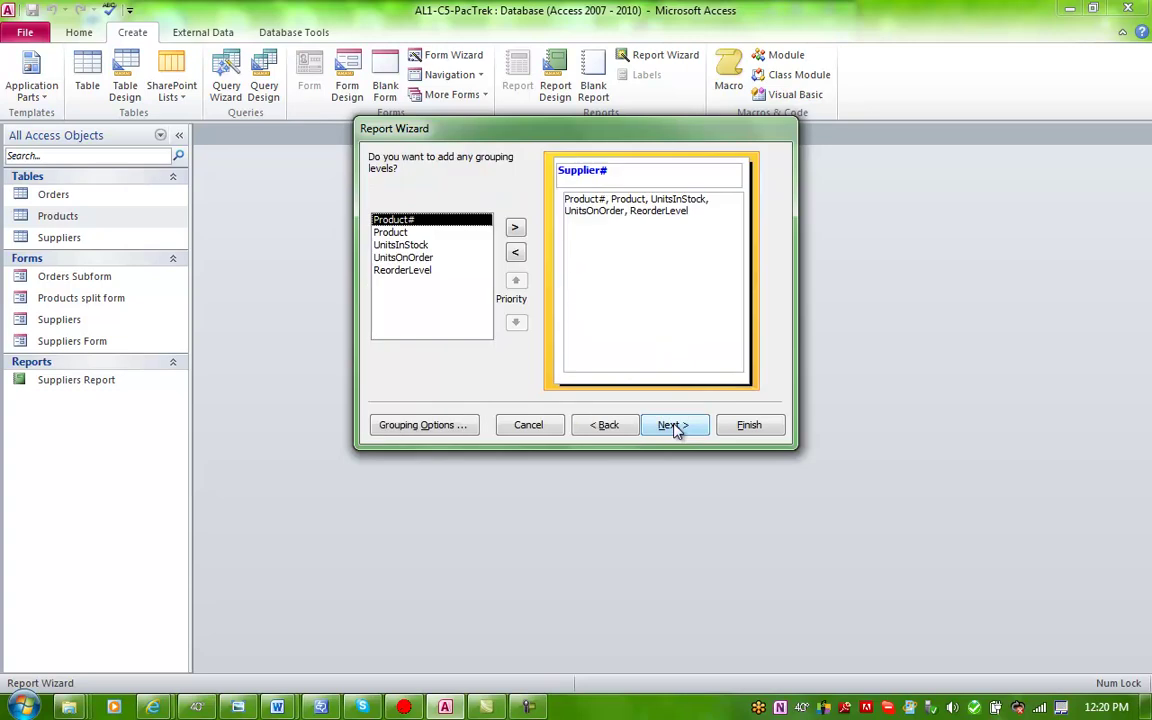
left_click(673, 425)
left_click(673, 425)
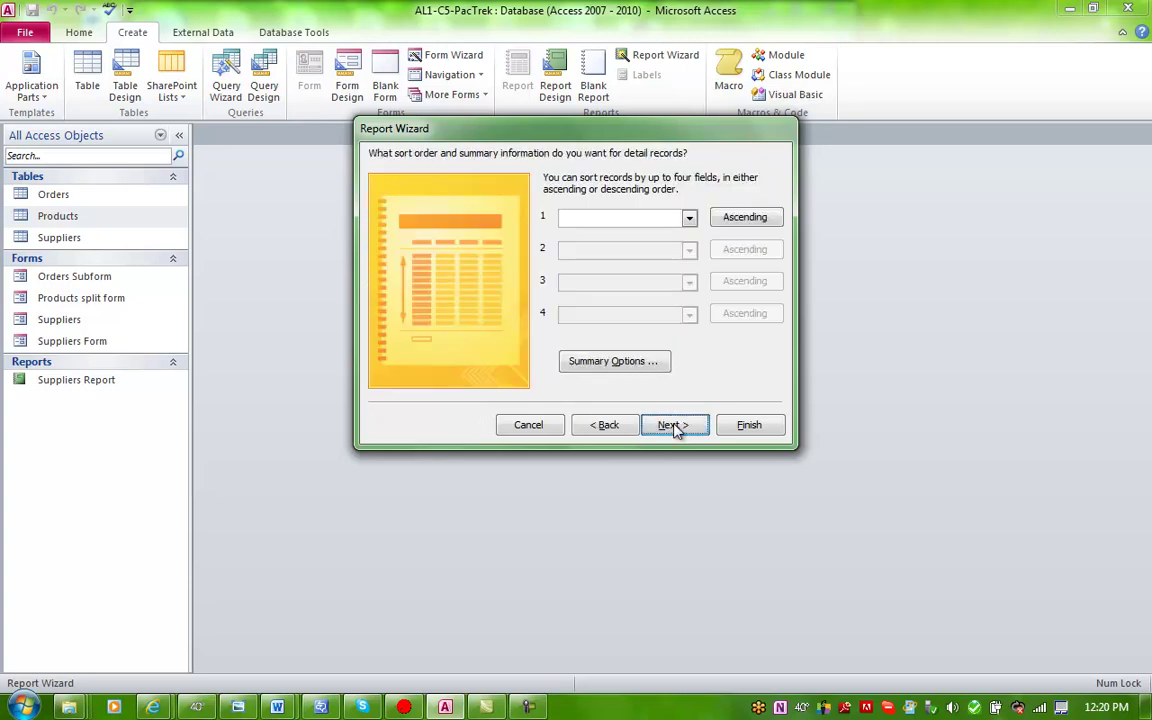
left_click(676, 426)
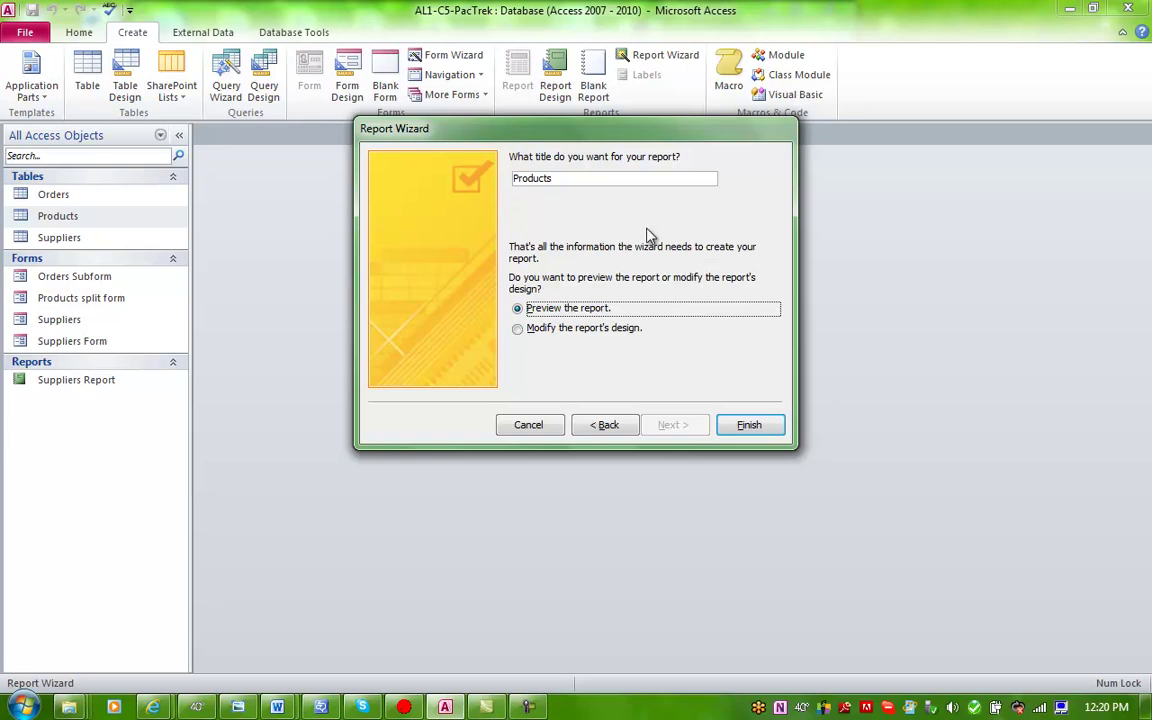
Step: Title the report 'Products Report', finish the wizard, and close its preview
left_click(608, 177)
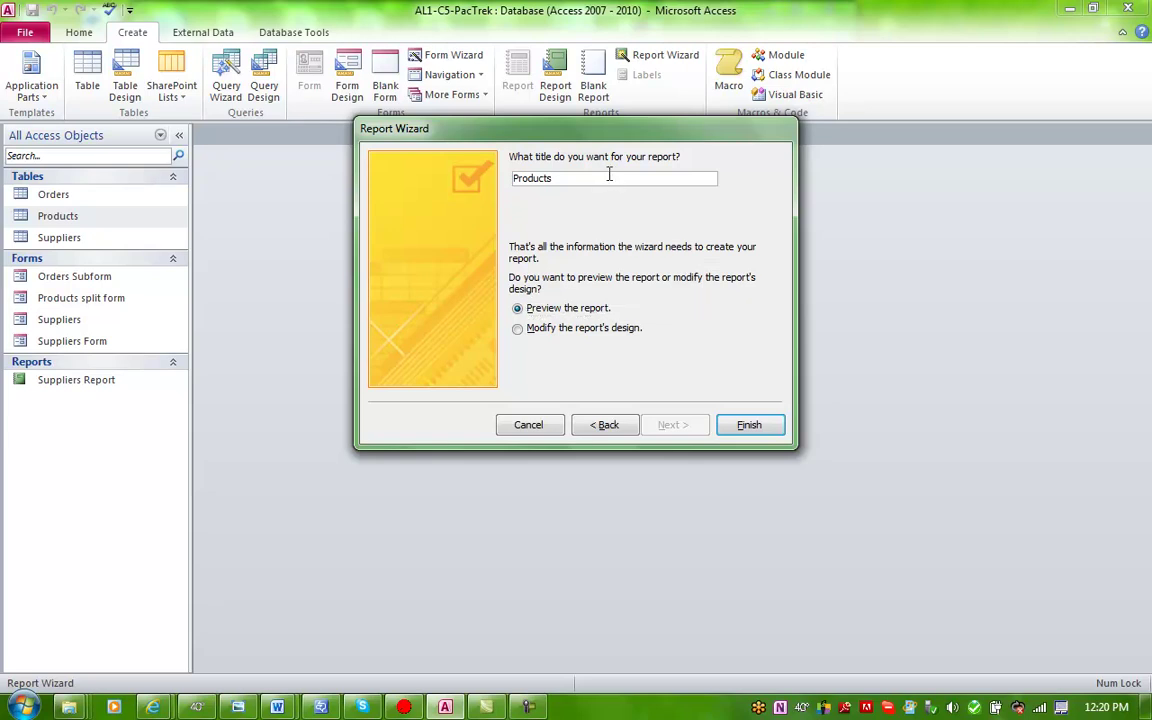
type("Report")
left_click(759, 425)
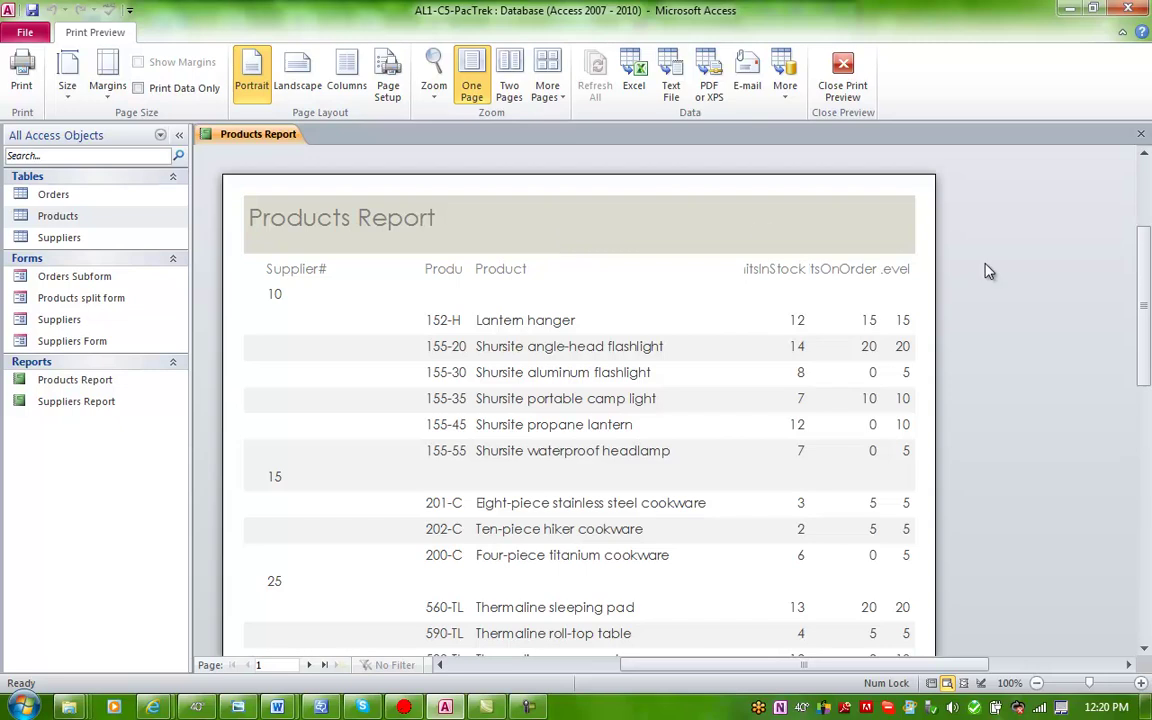
left_click(1142, 137)
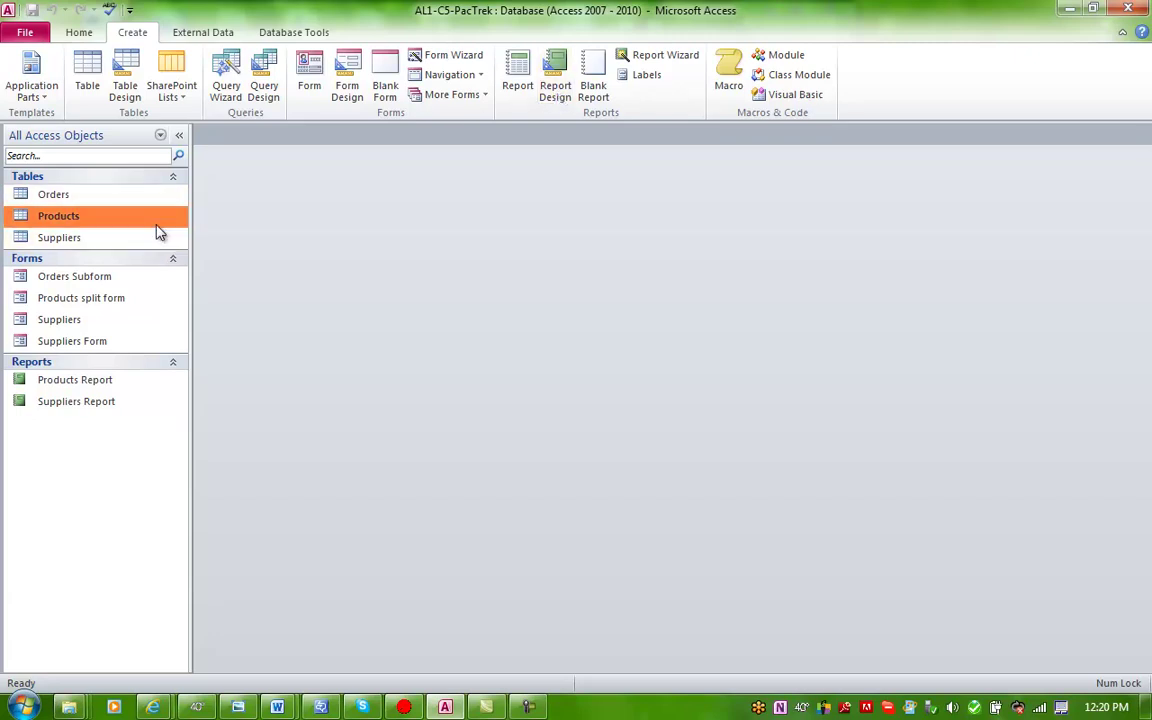
Step: Start mailing labels for the Suppliers table using the Avery C2163 label size
left_click(112, 238)
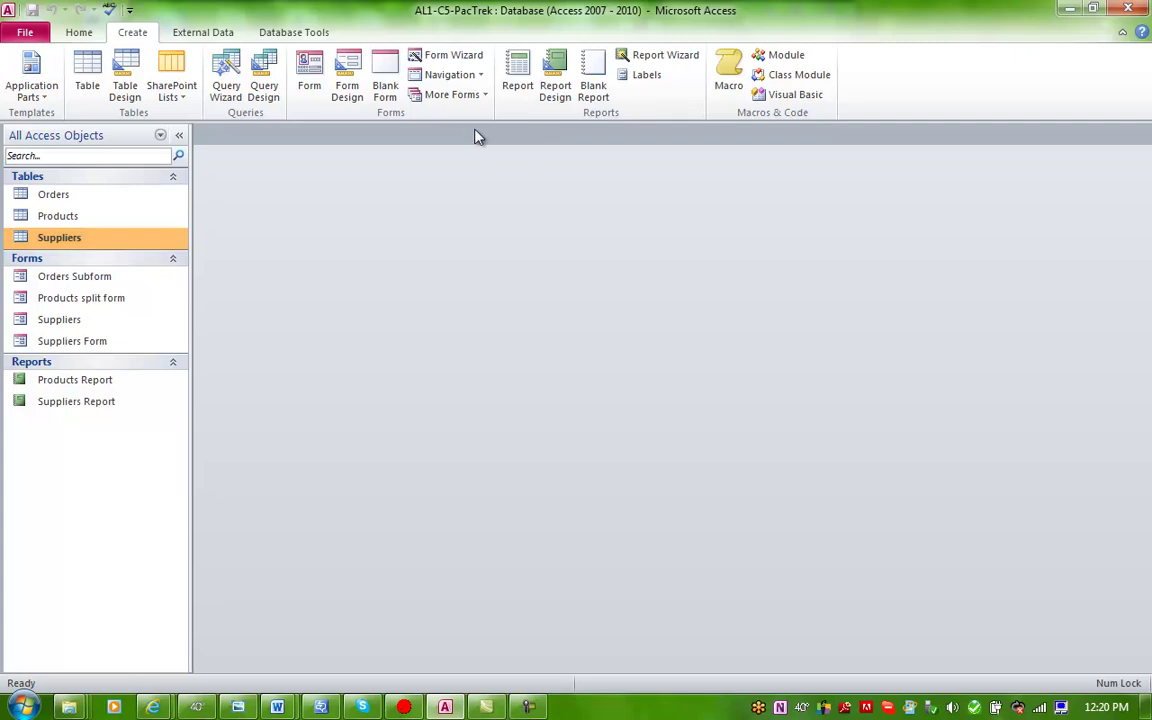
left_click(644, 77)
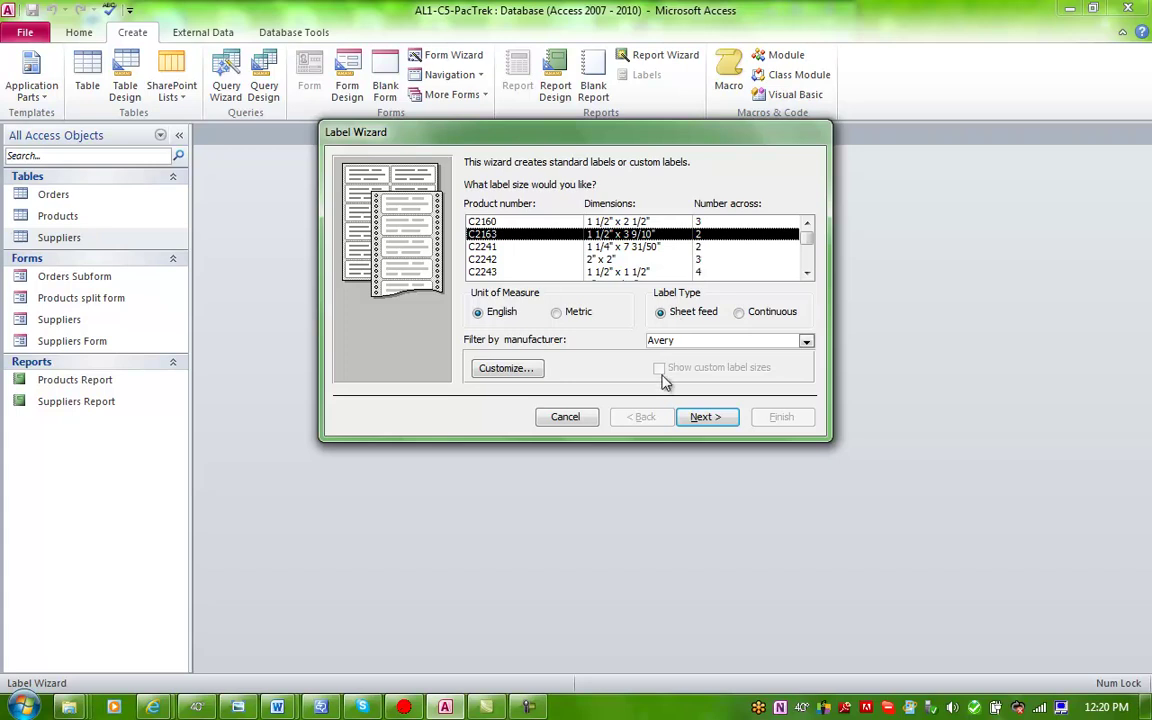
left_click(713, 419)
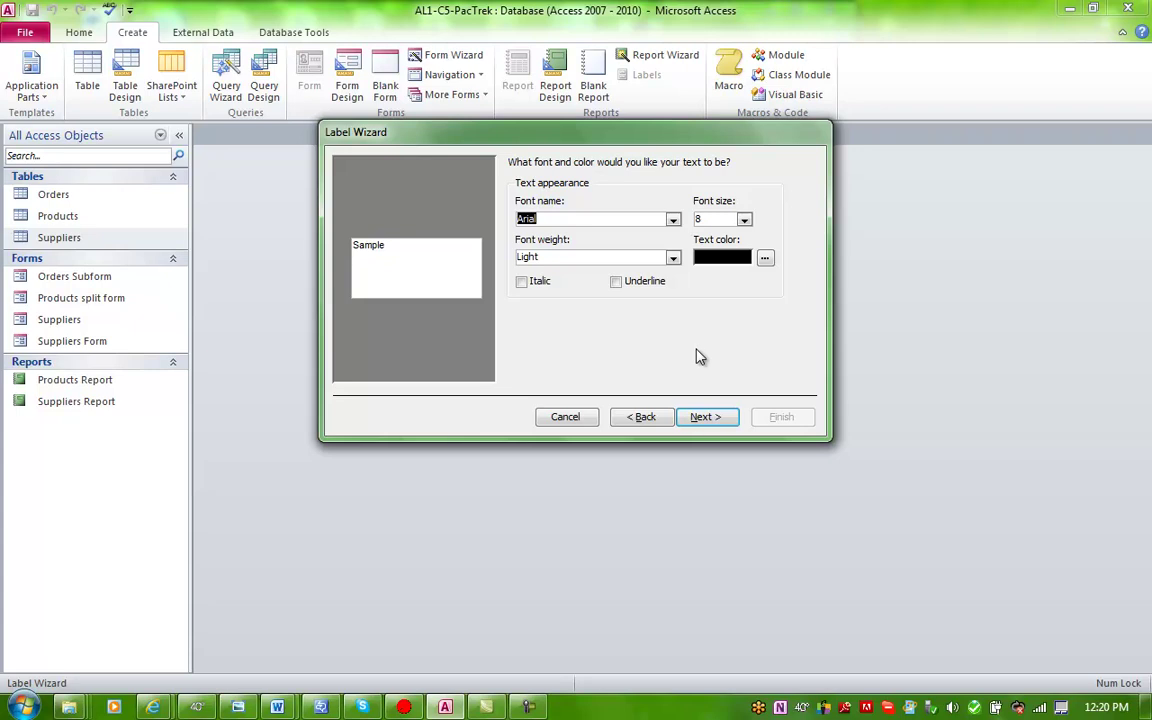
Step: Keep the default font and build the label: SupplierName, StreetAddress, then 'City, Prov/State PostalCode'
left_click(701, 421)
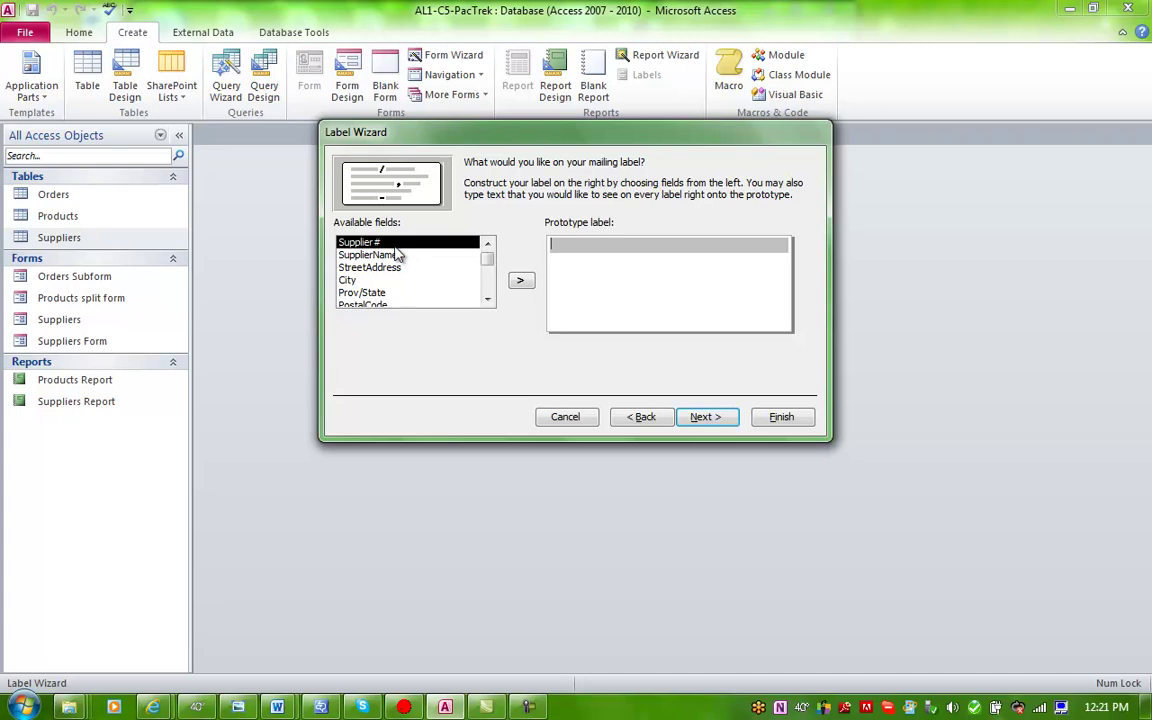
left_click(395, 256)
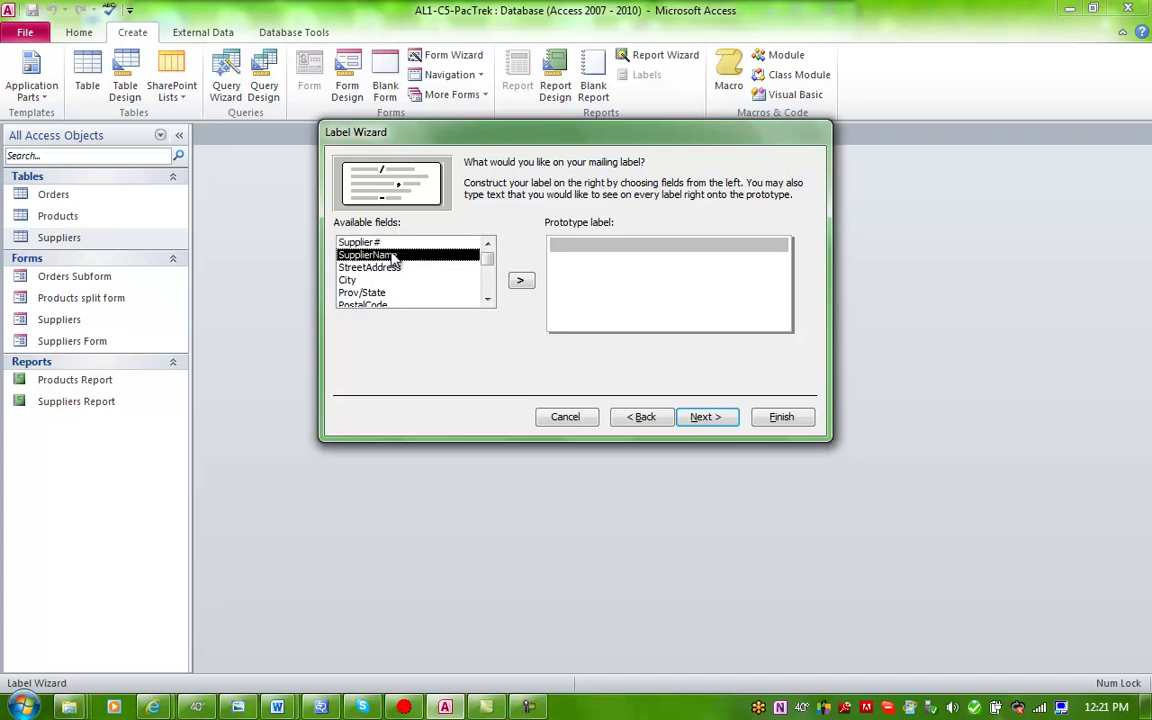
left_click(522, 281)
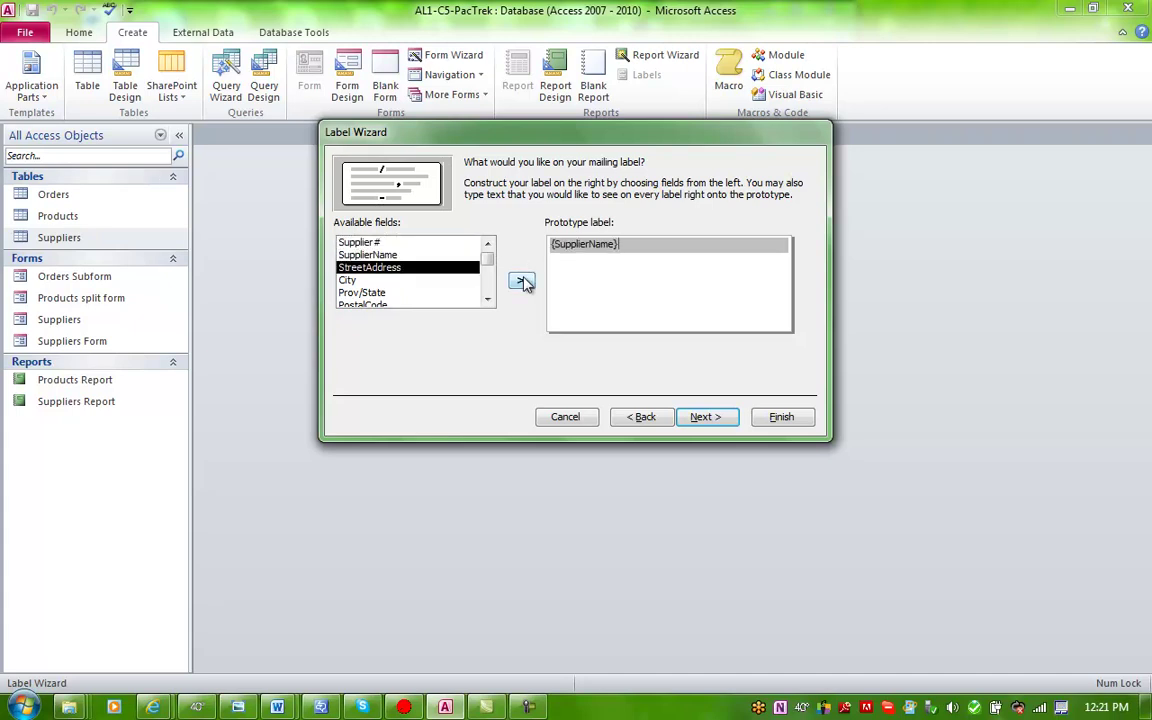
key("Return")
left_click(522, 281)
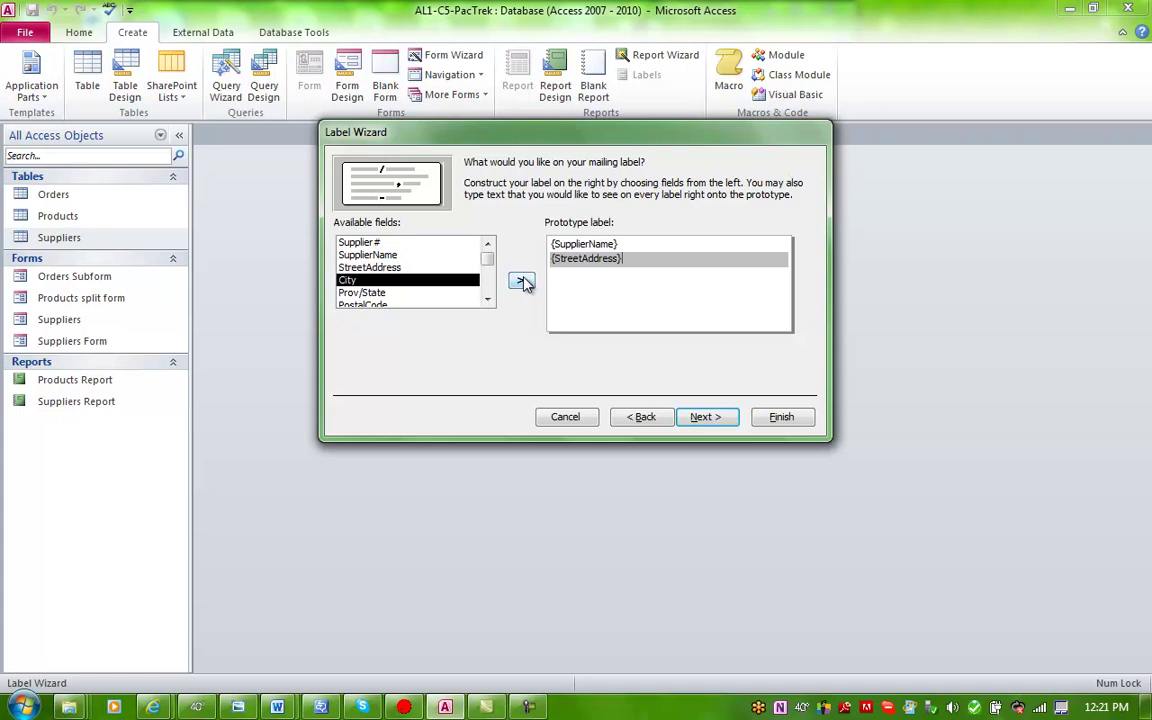
key("Return")
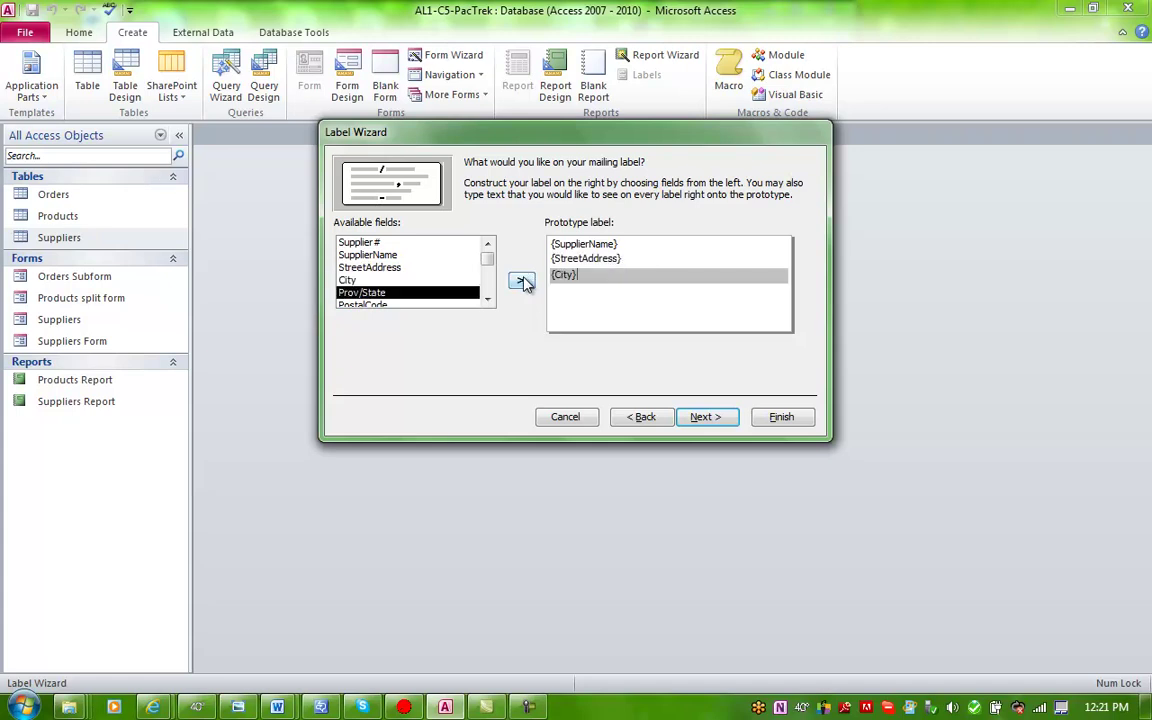
type(",")
left_click(522, 281)
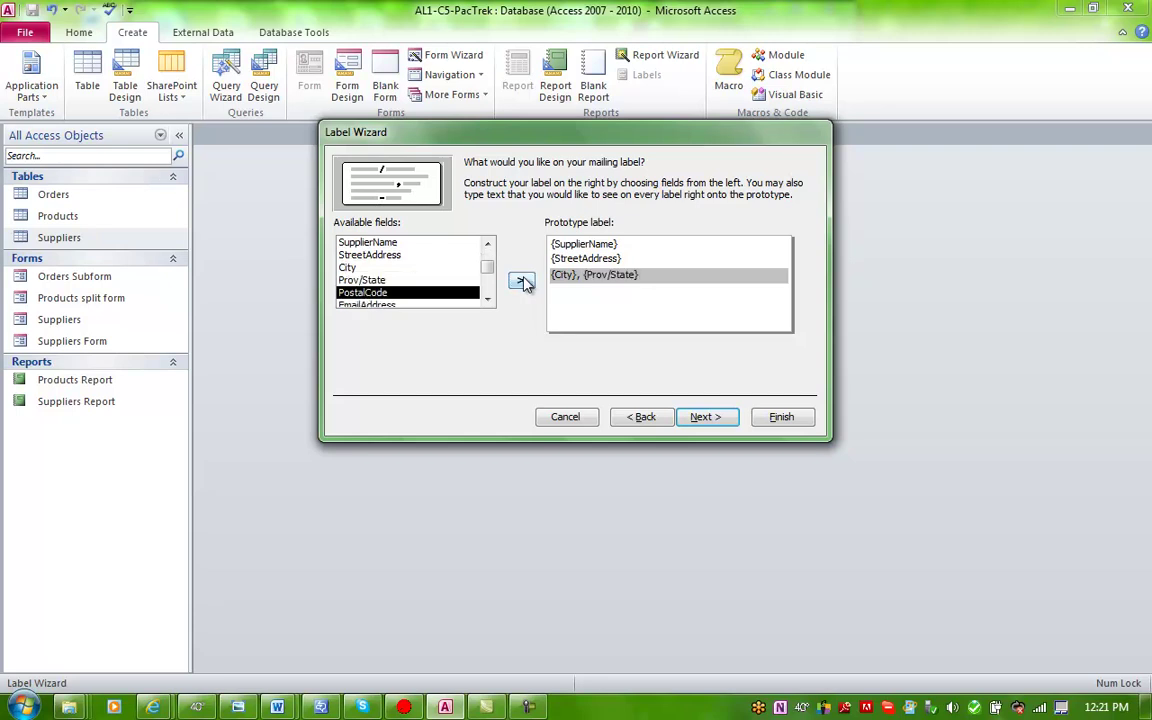
left_click(522, 281)
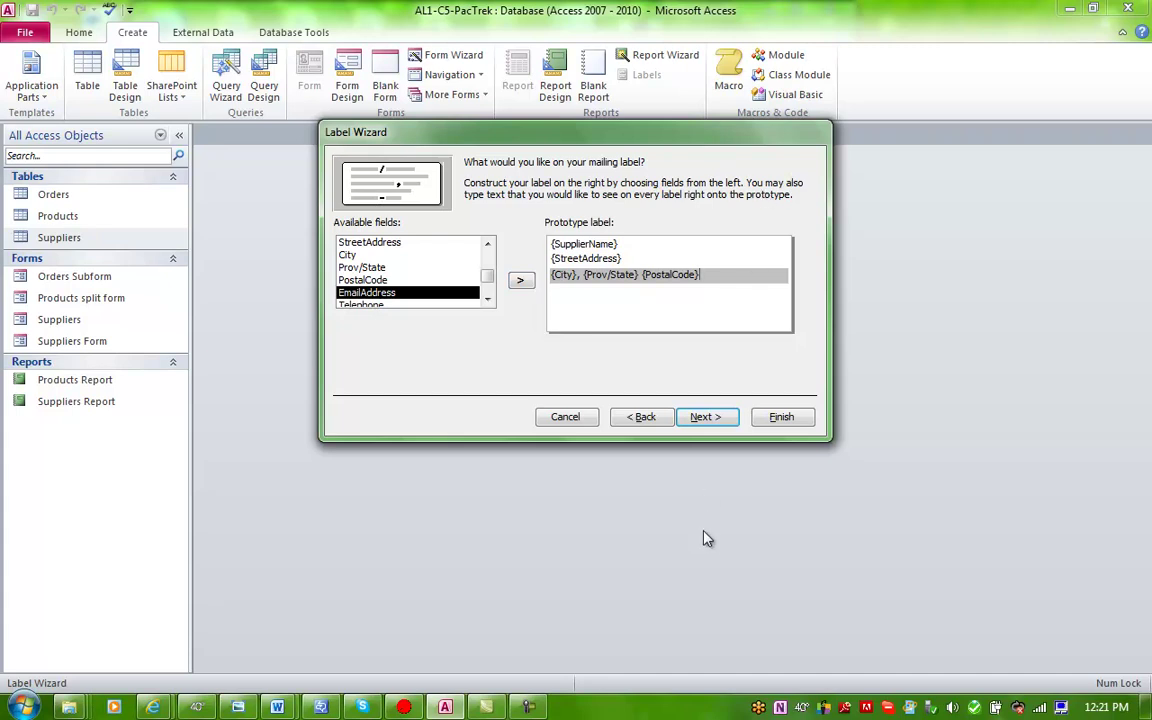
Step: Sort the labels by SupplierName and finish the wizard as 'Labels Suppliers'
left_click(710, 420)
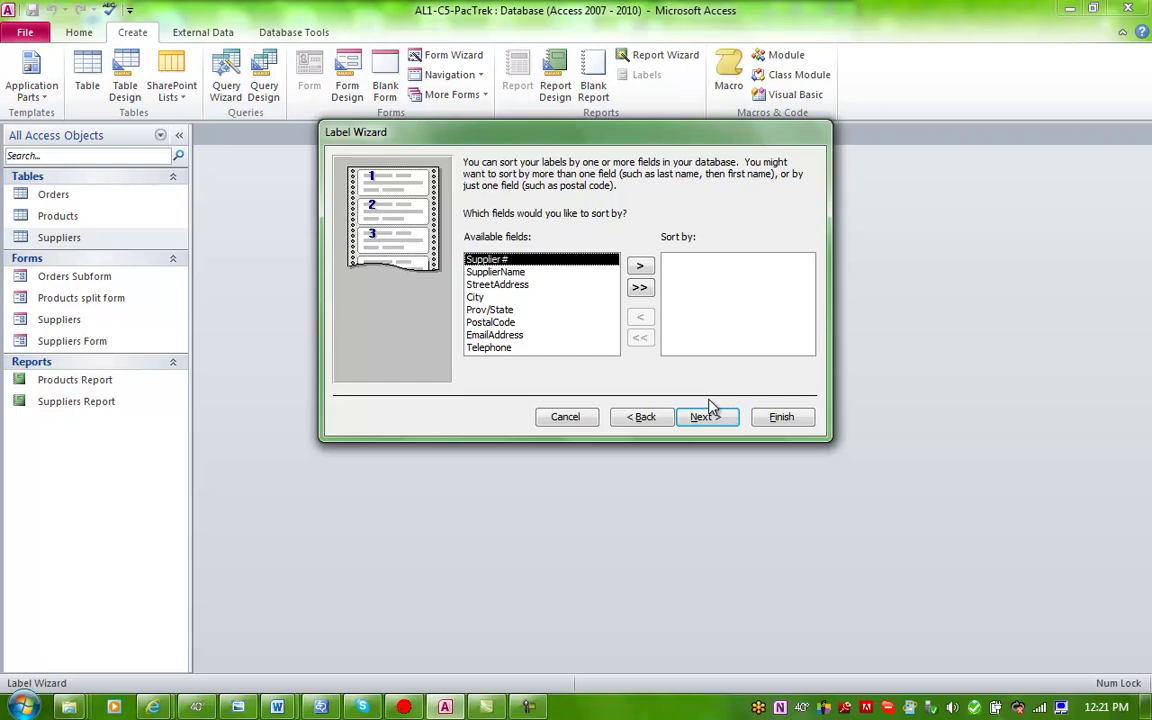
left_click(490, 272)
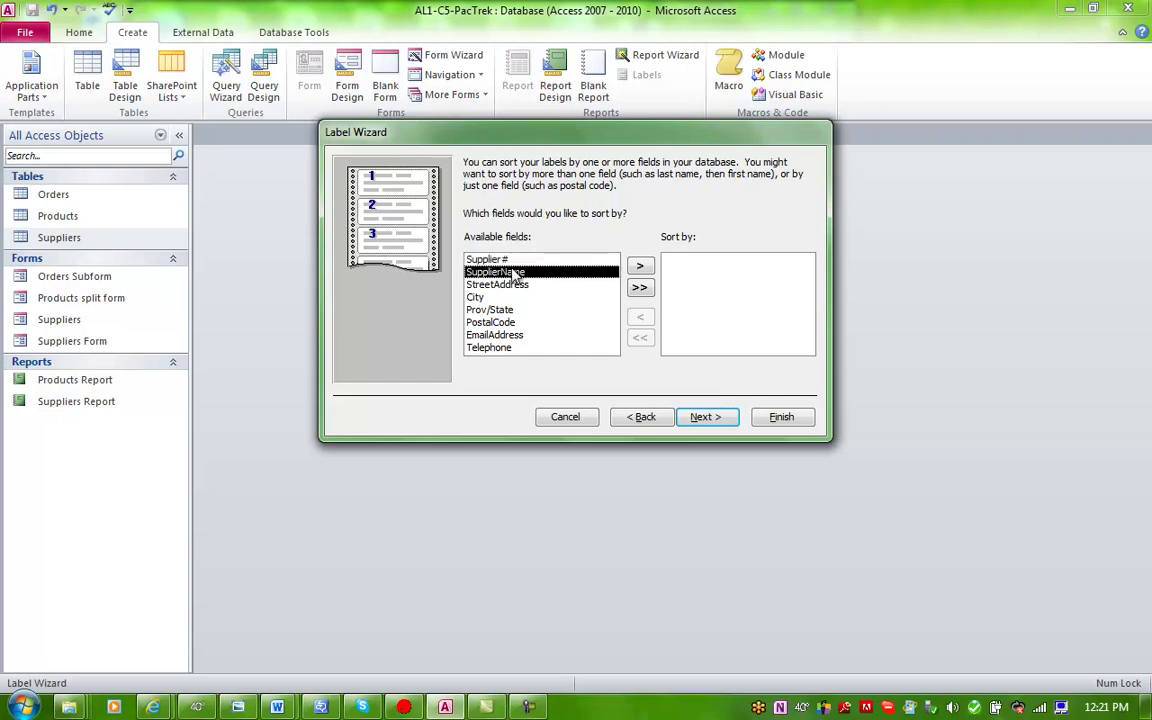
left_click(641, 268)
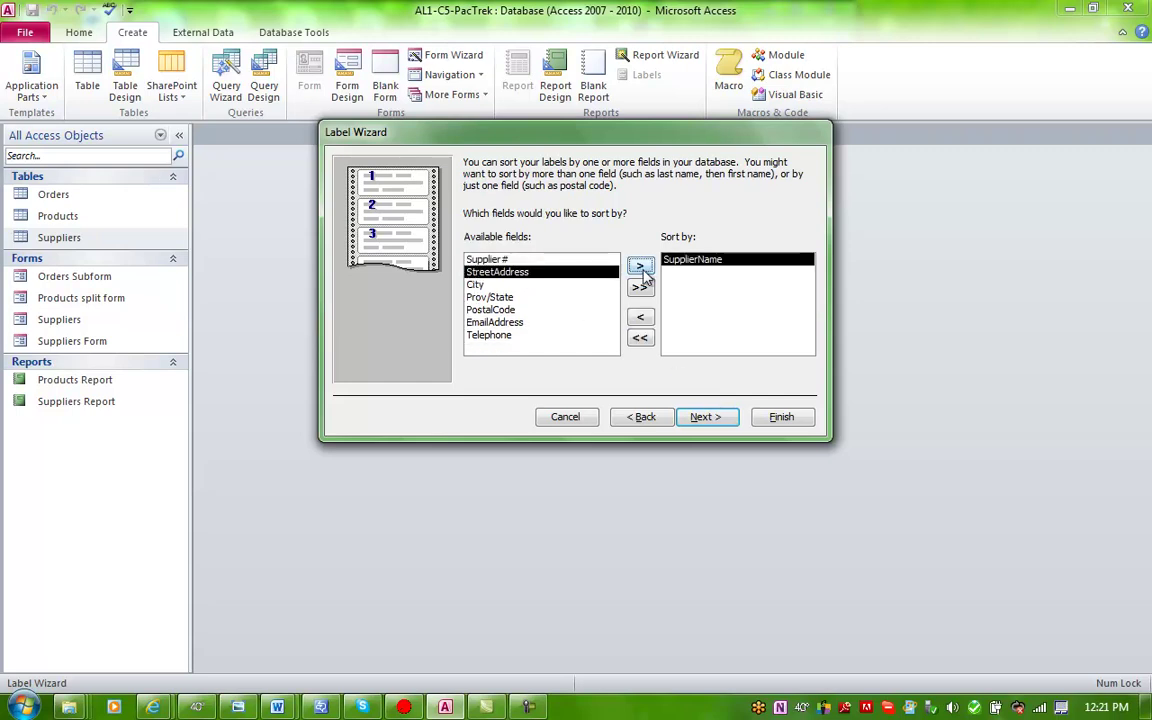
left_click(706, 417)
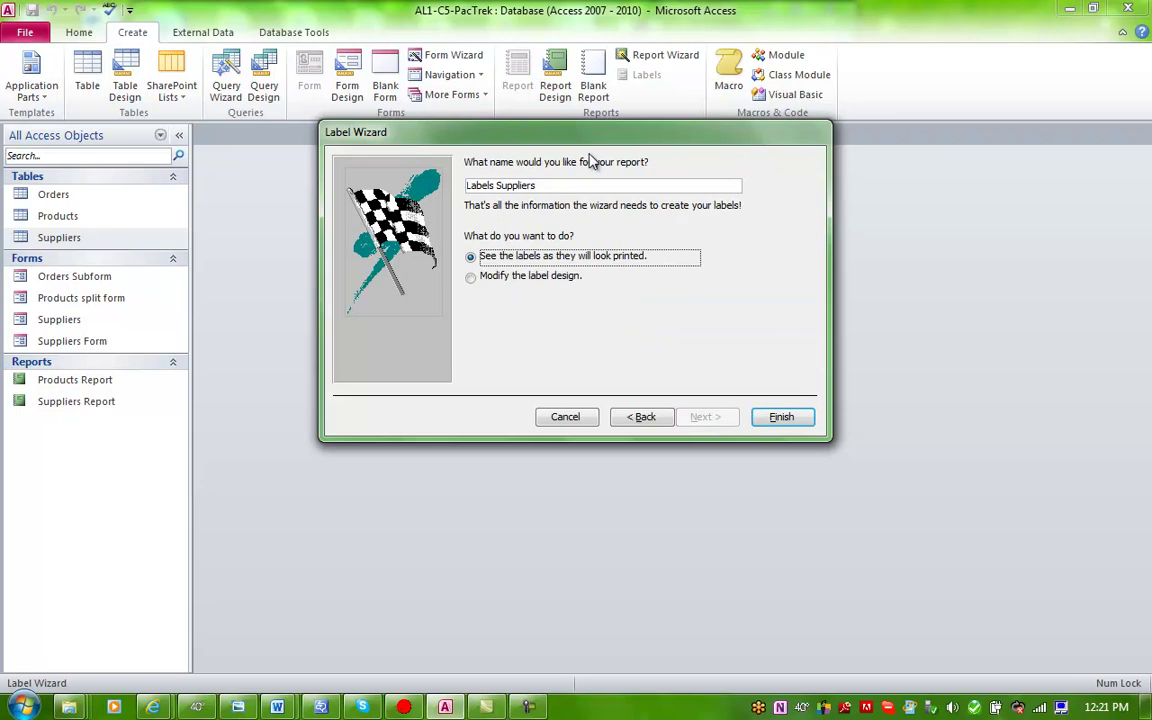
left_click(772, 418)
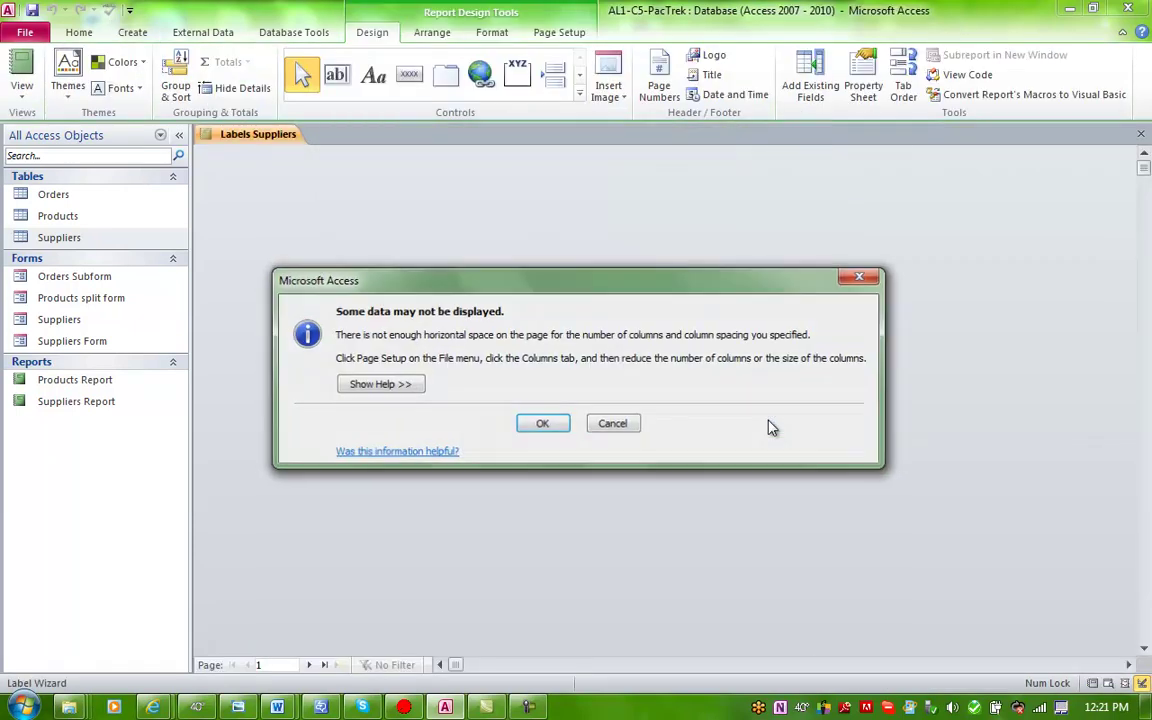
Step: Dismiss the 'Some data may not be displayed' warning to preview the two-column supplier labels
left_click(540, 423)
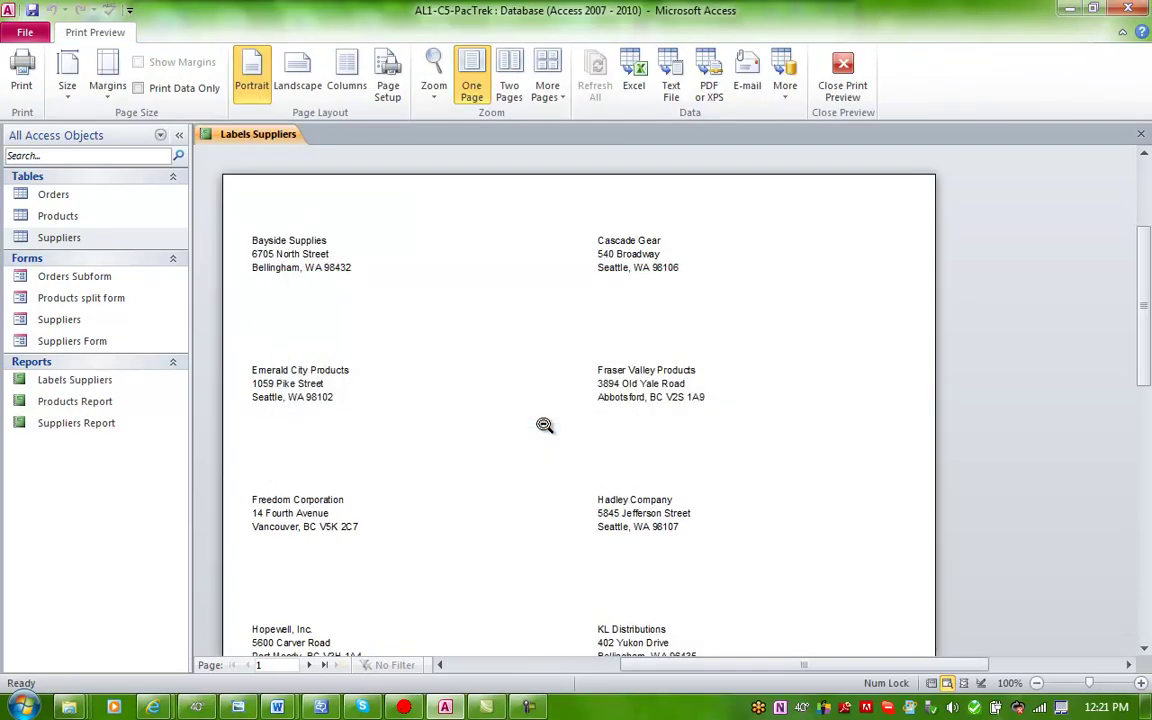